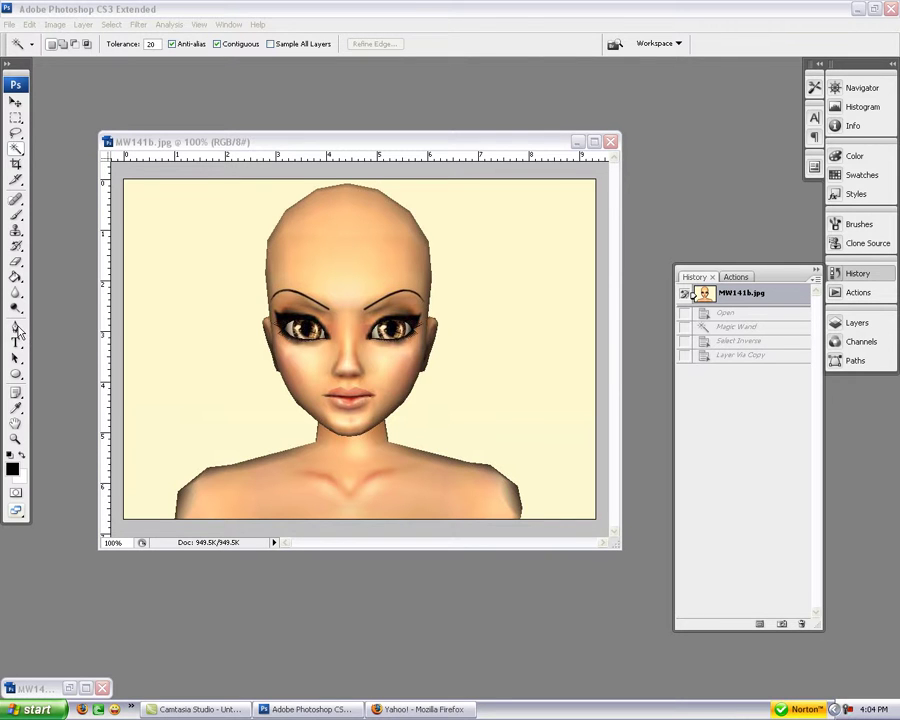
Bring Photoshop forward and select the Pen tool, switching back after accidentally picking the Brush
{"action": "left_click", "coordinate": [247, 12]}
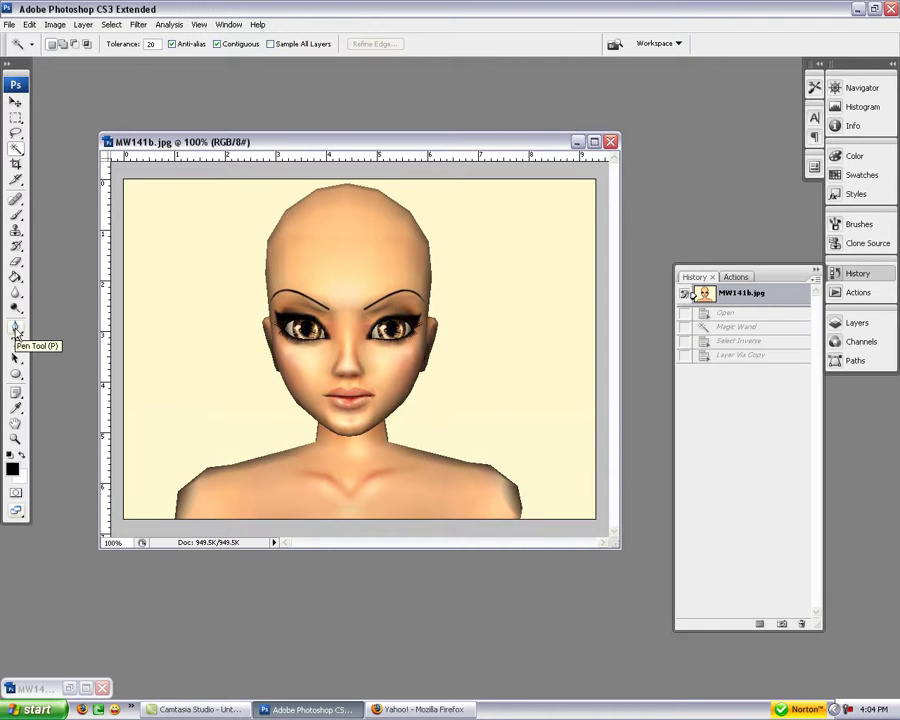
{"action": "left_click", "coordinate": [16, 329]}
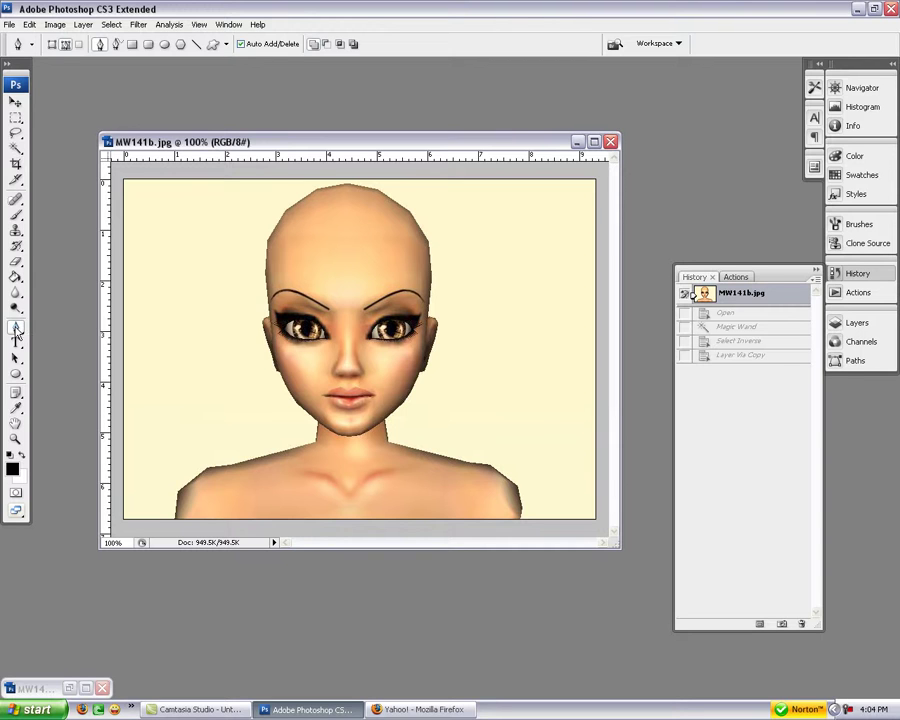
{"action": "left_click", "coordinate": [16, 214]}
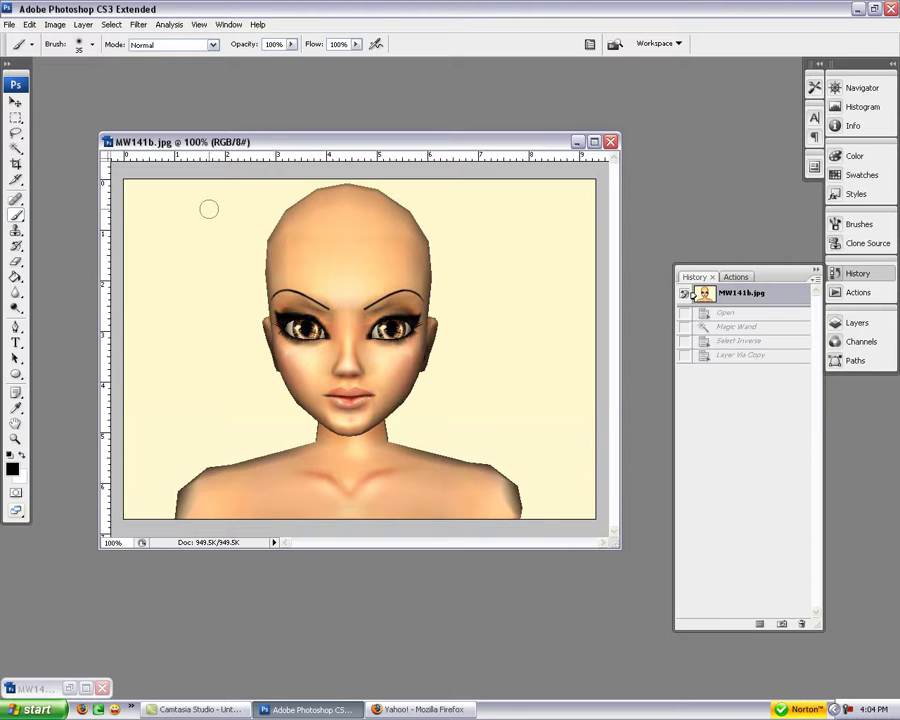
{"action": "key", "text": "p"}
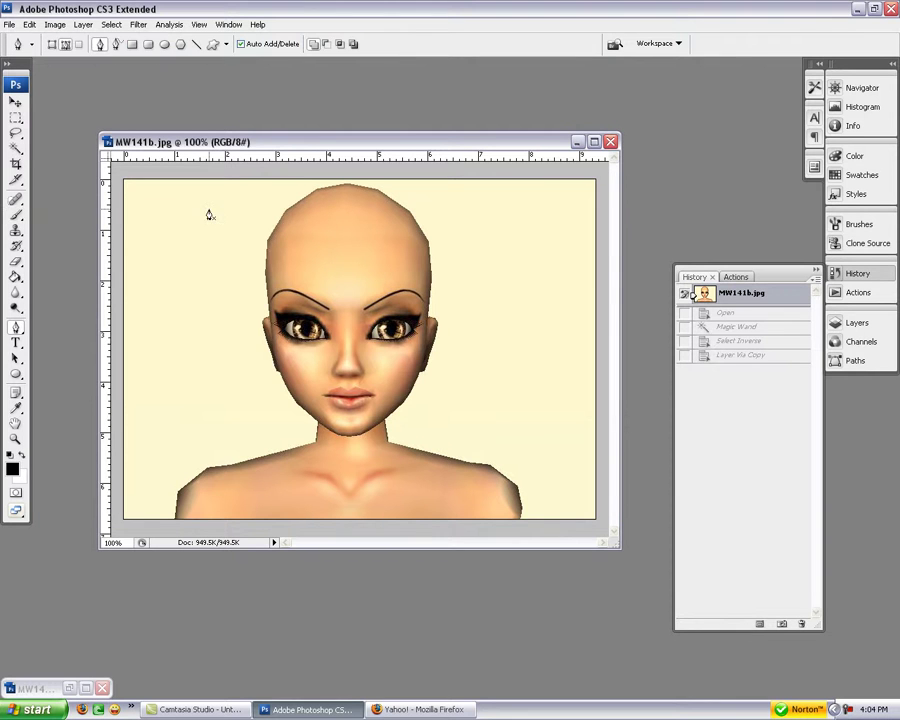
Start a work path at the bottom-left shoulder and add anchors along the left shoulder edge
{"action": "left_click", "coordinate": [177, 526]}
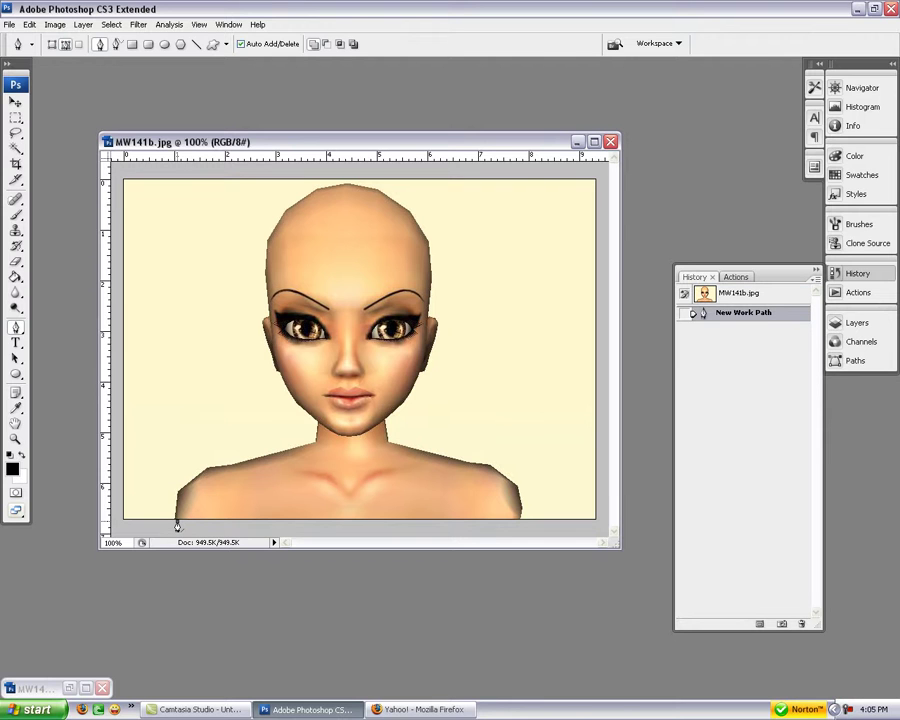
{"action": "left_click", "coordinate": [315, 447]}
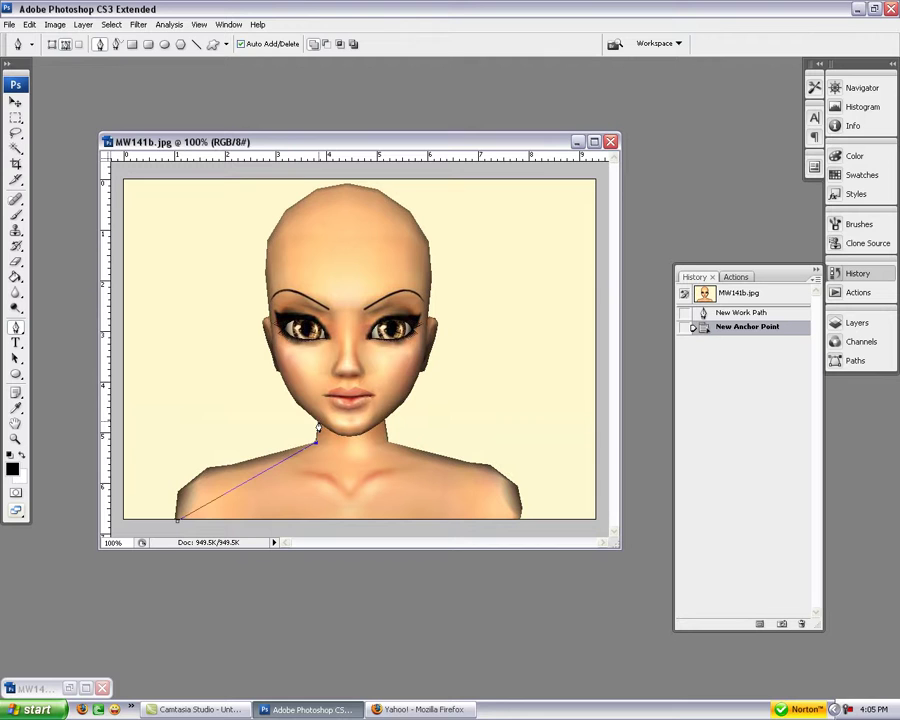
{"action": "key", "text": "ctrl+z"}
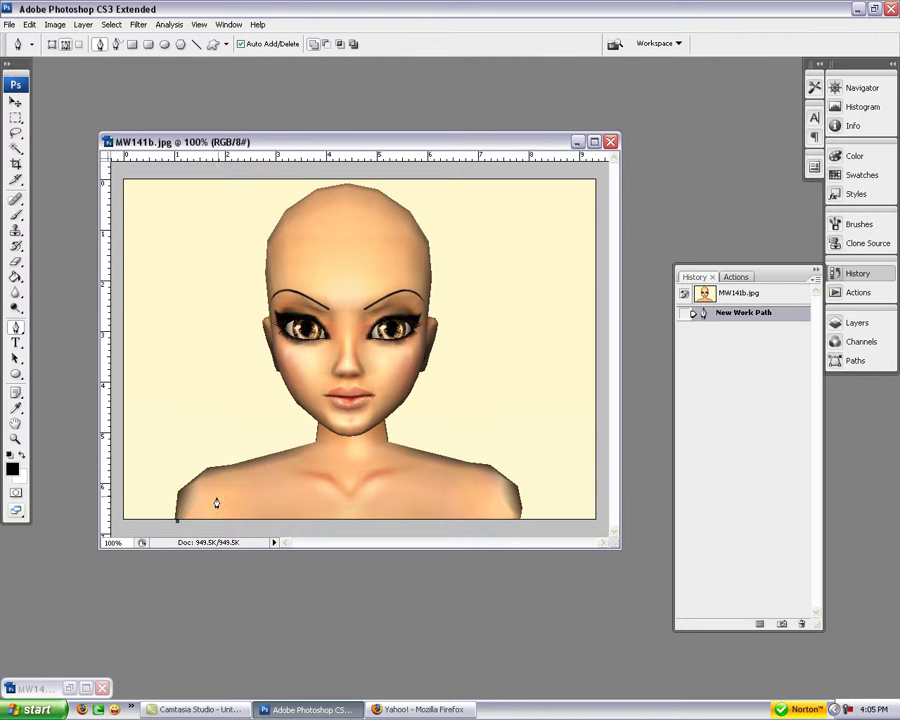
{"action": "left_click", "coordinate": [182, 491]}
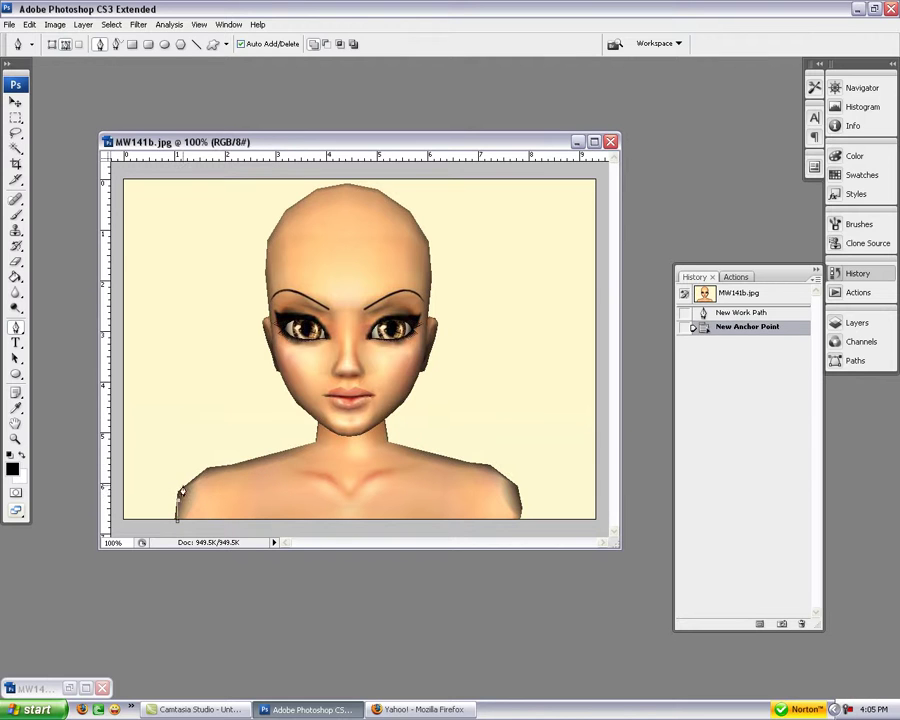
{"action": "left_click", "coordinate": [195, 481]}
{"action": "left_click", "coordinate": [212, 467]}
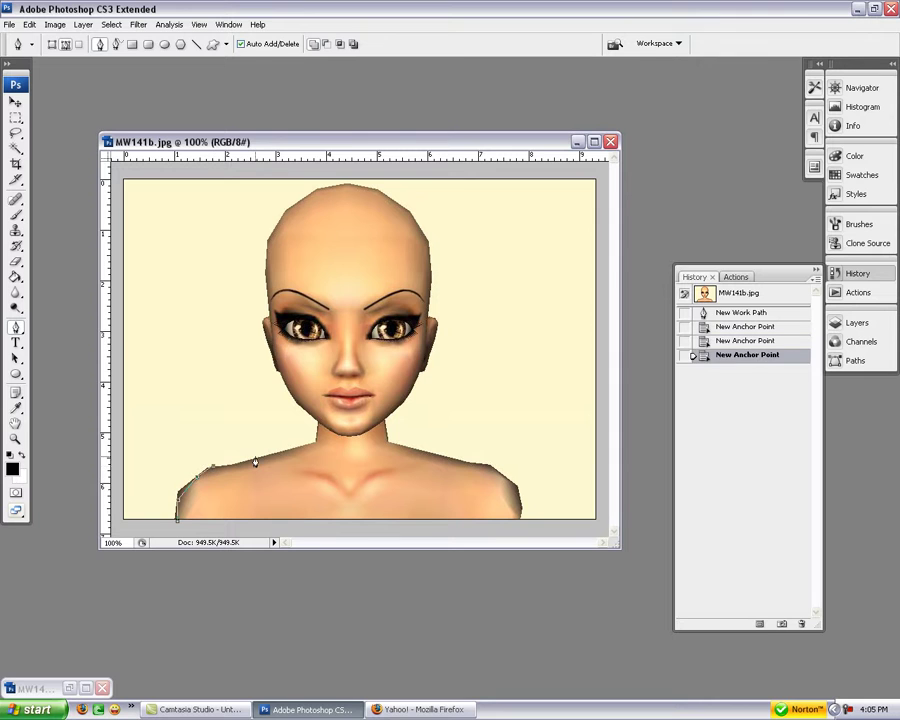
{"action": "left_click", "coordinate": [255, 458]}
{"action": "left_click", "coordinate": [268, 451]}
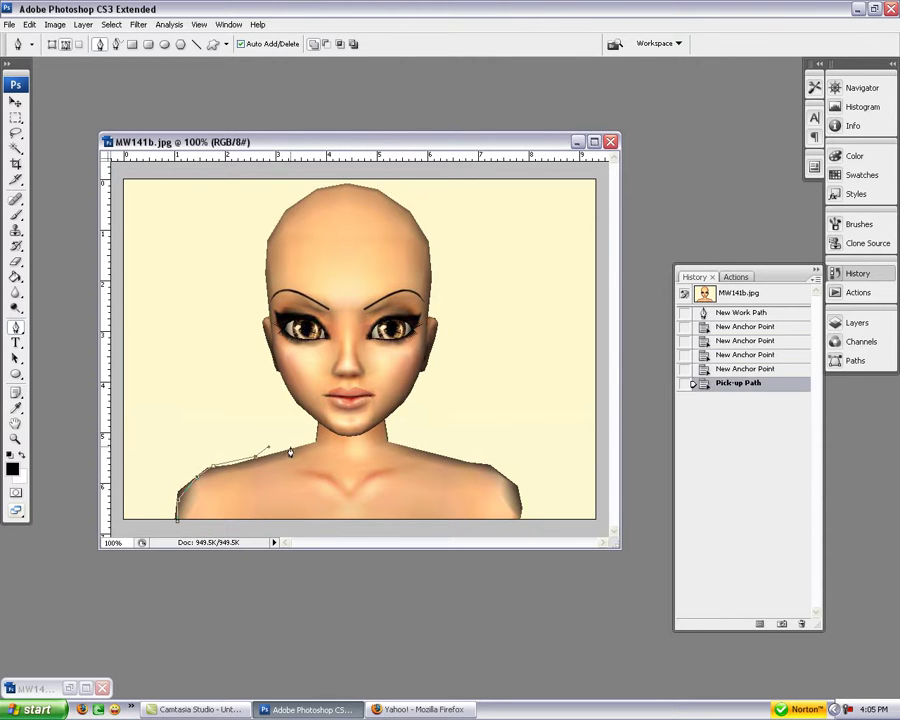
Add trial anchors up the neck and left cheek, then revert to the New Work Path state
{"action": "left_click", "coordinate": [289, 446]}
{"action": "left_click", "coordinate": [316, 438]}
{"action": "left_click", "coordinate": [316, 426]}
{"action": "left_click", "coordinate": [314, 418]}
{"action": "left_click", "coordinate": [311, 411]}
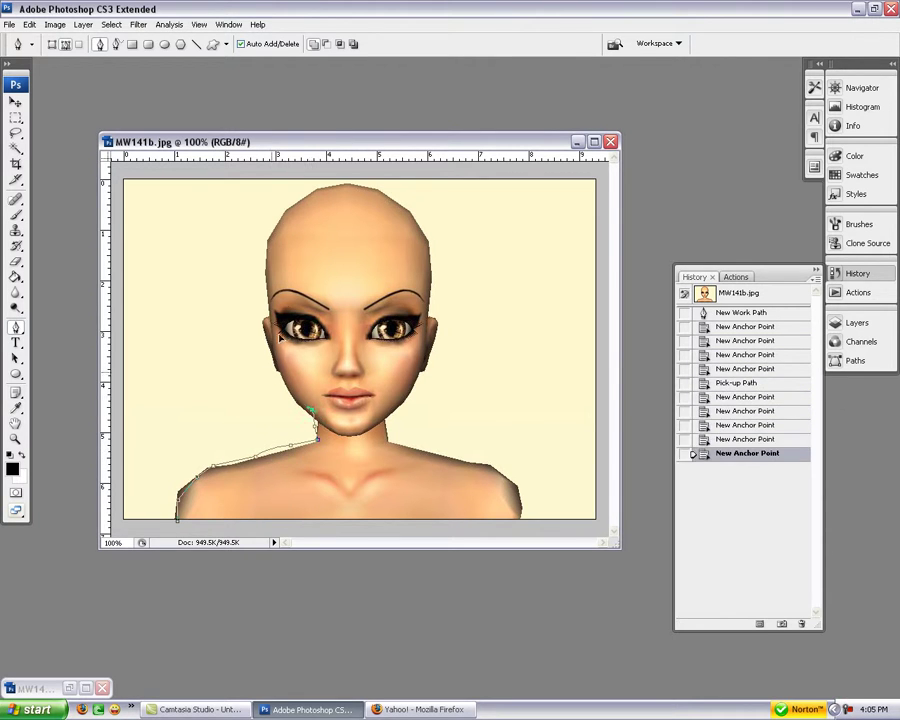
{"action": "left_click", "coordinate": [272, 371]}
{"action": "left_click_drag", "start_coordinate": [285, 298], "coordinate": [311, 256]}
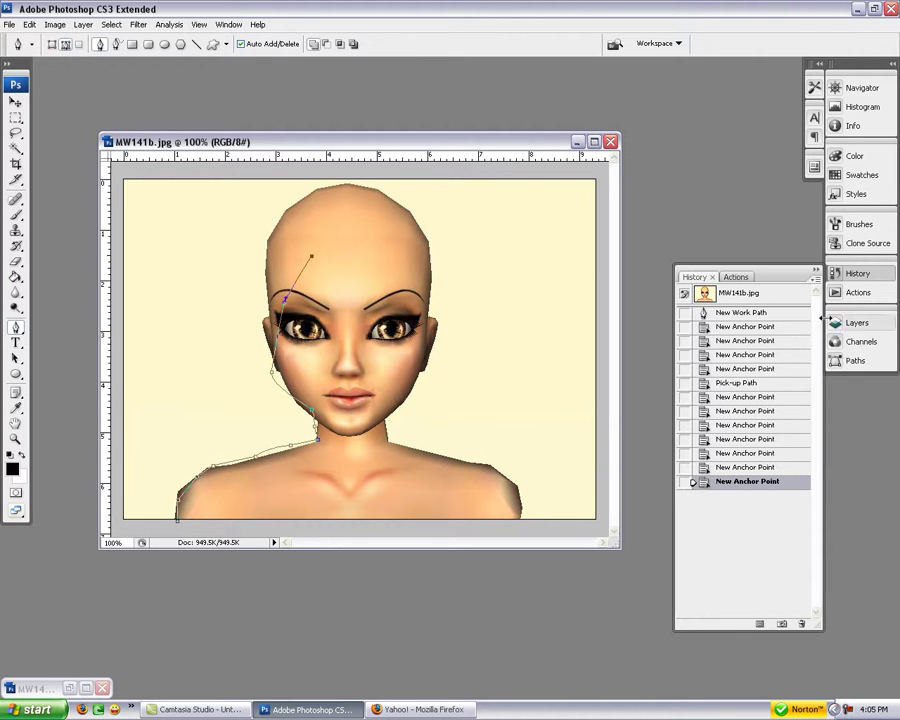
{"action": "left_click", "coordinate": [739, 385]}
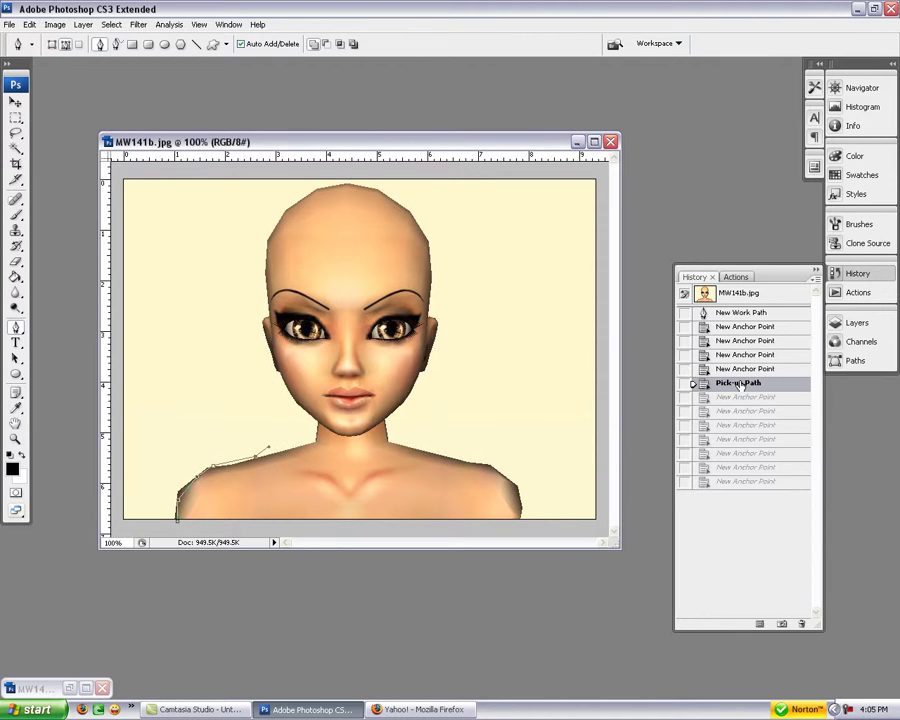
{"action": "left_click", "coordinate": [745, 369]}
From the starting anchor, place anchors at the left neck, left cheek and beside the left eye
{"action": "left_click", "coordinate": [755, 314]}
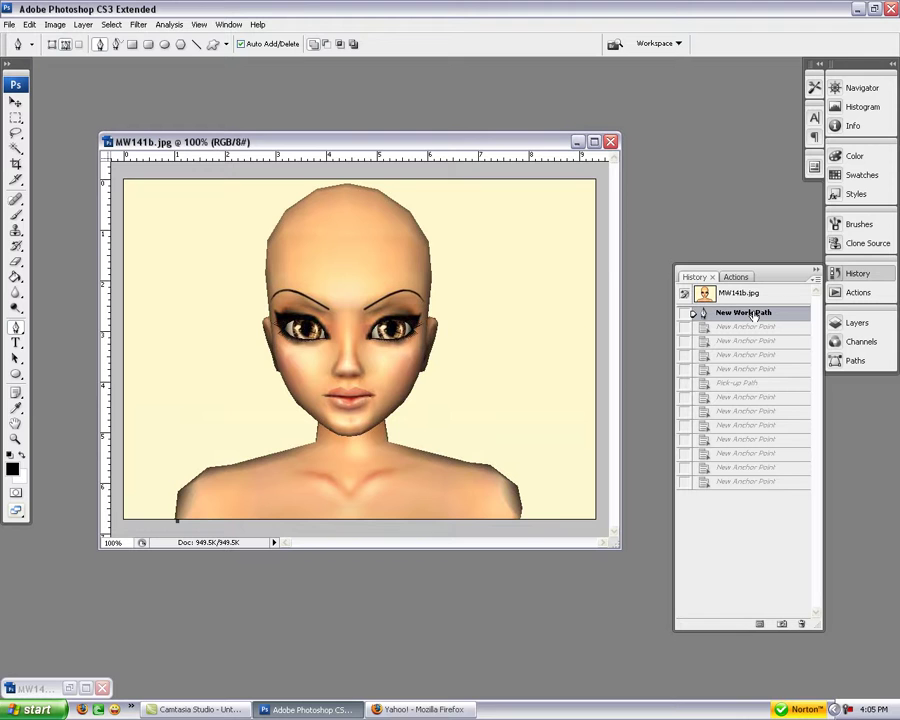
{"action": "left_click", "coordinate": [318, 437]}
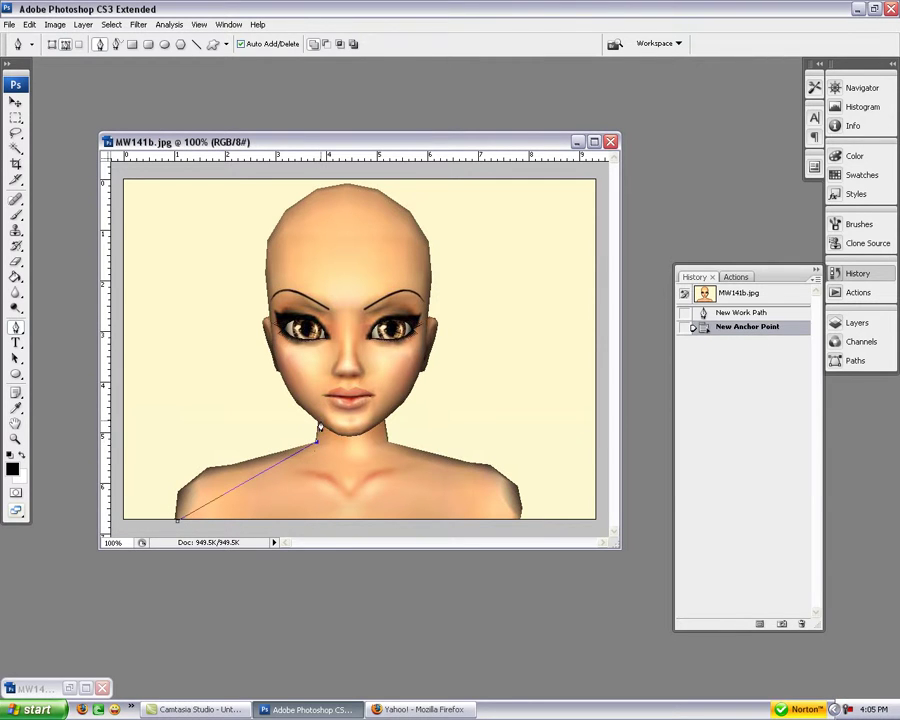
{"action": "left_click", "coordinate": [318, 424]}
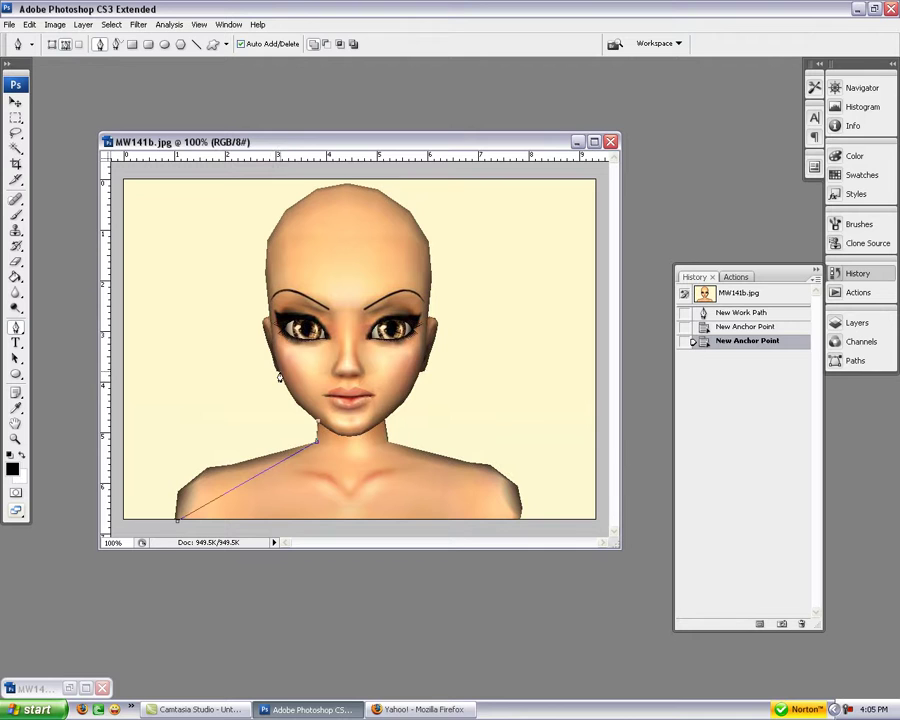
{"action": "left_click", "coordinate": [278, 375]}
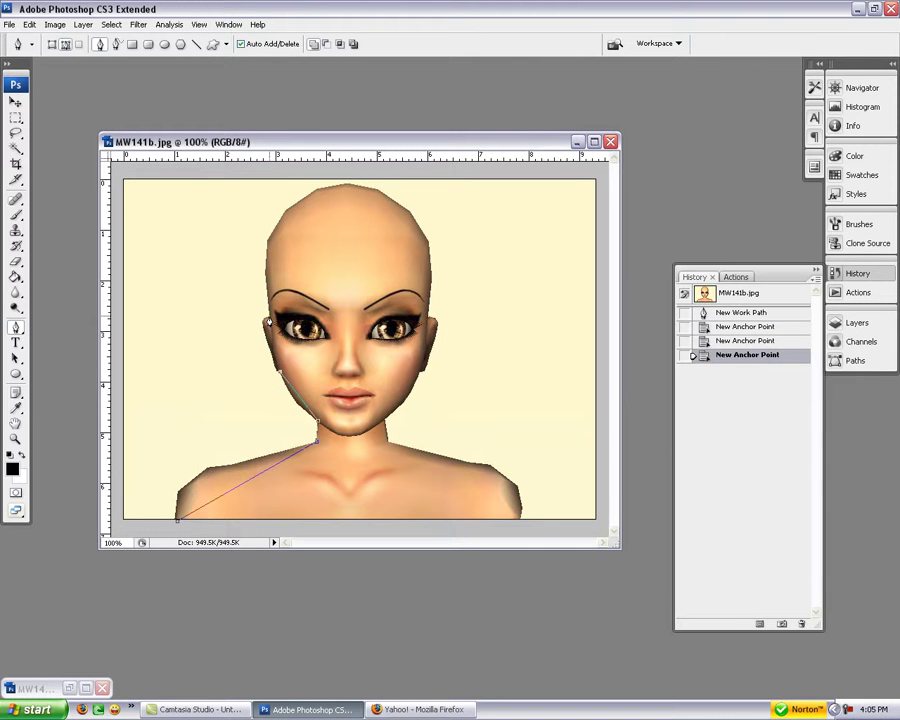
{"action": "left_click", "coordinate": [267, 321]}
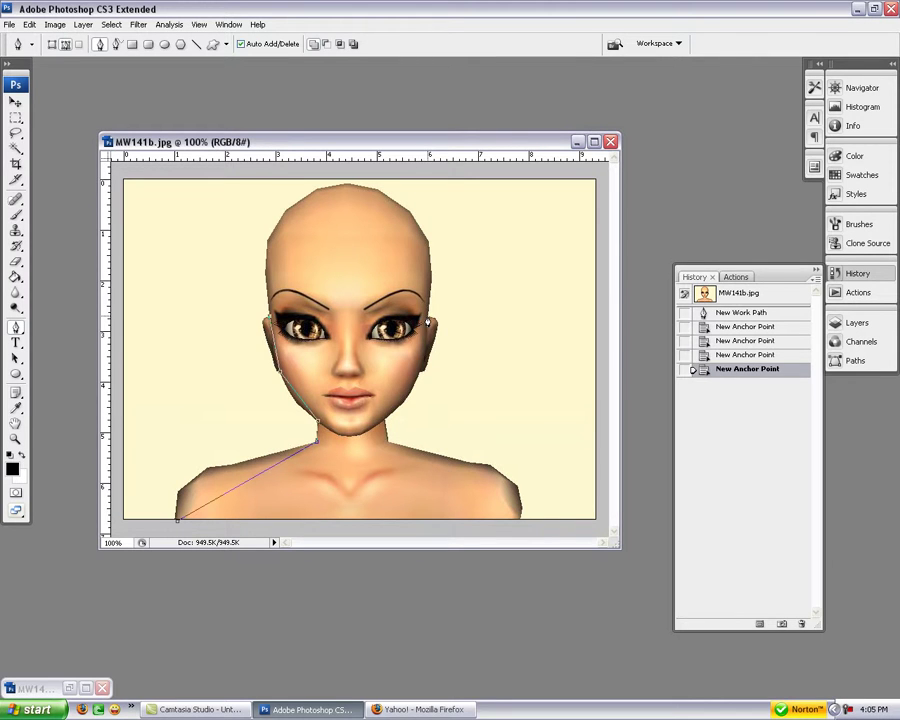
Undo a stray anchor, then continue the path across the right eye corner, right jaw and neck
{"action": "left_click", "coordinate": [549, 207]}
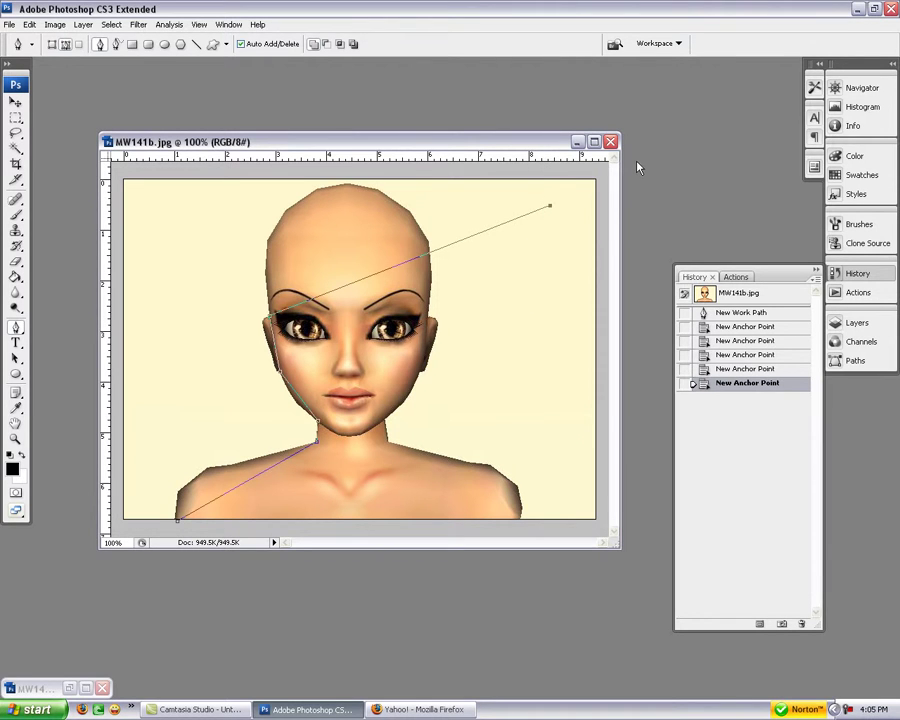
{"action": "key", "text": "ctrl+z"}
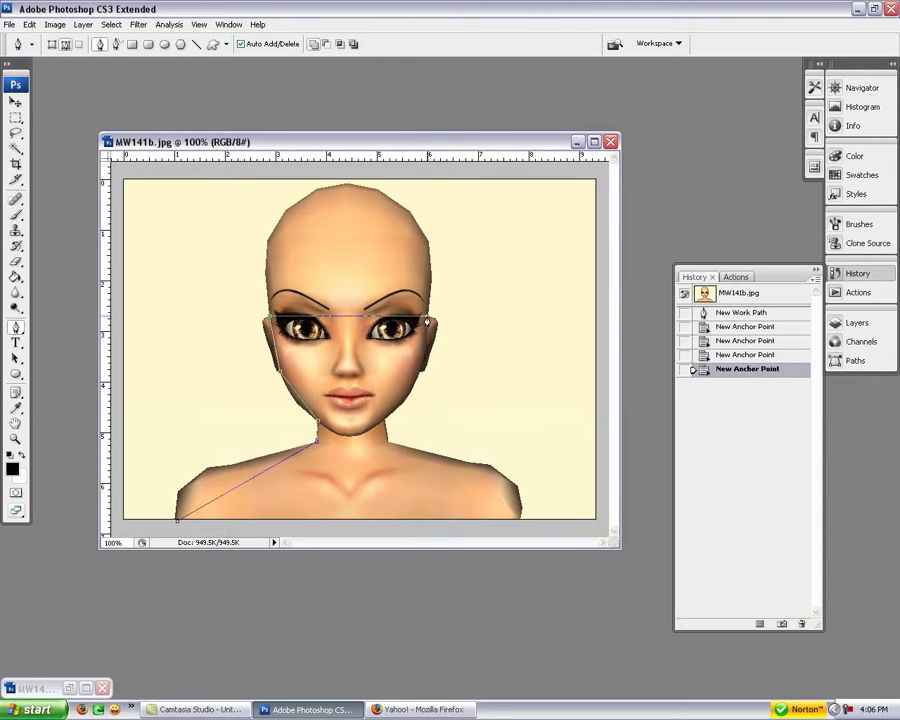
{"action": "left_click", "coordinate": [427, 321]}
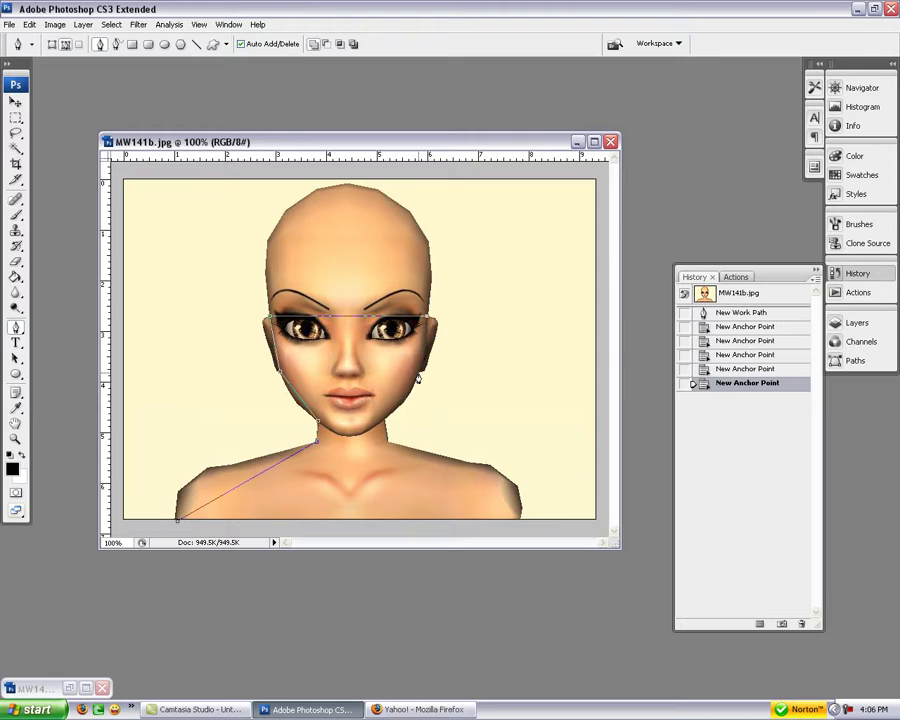
{"action": "left_click", "coordinate": [383, 425]}
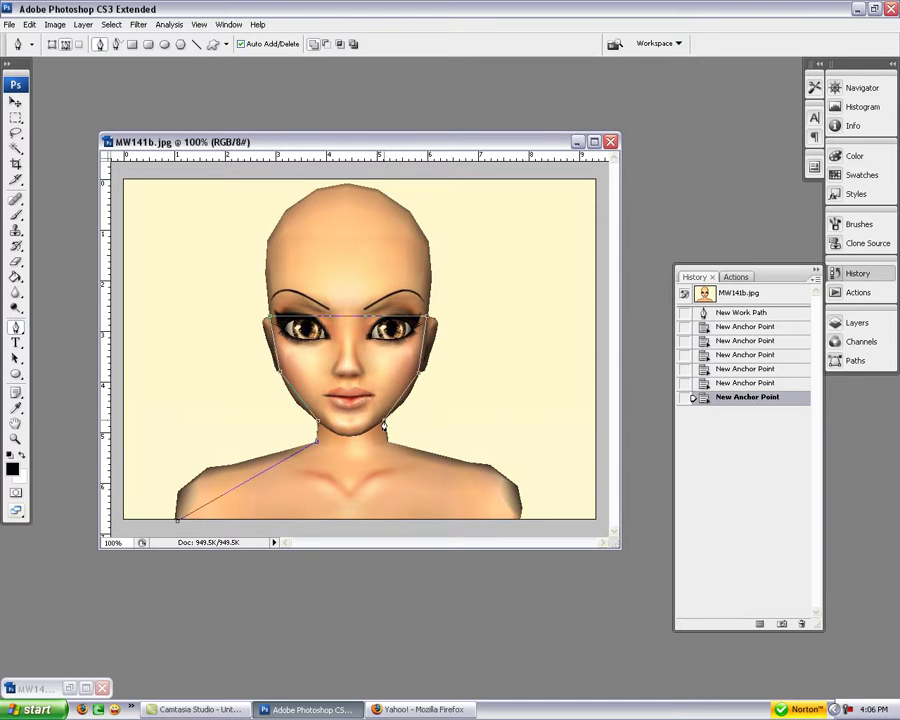
{"action": "left_click", "coordinate": [386, 443]}
{"action": "left_click", "coordinate": [386, 444]}
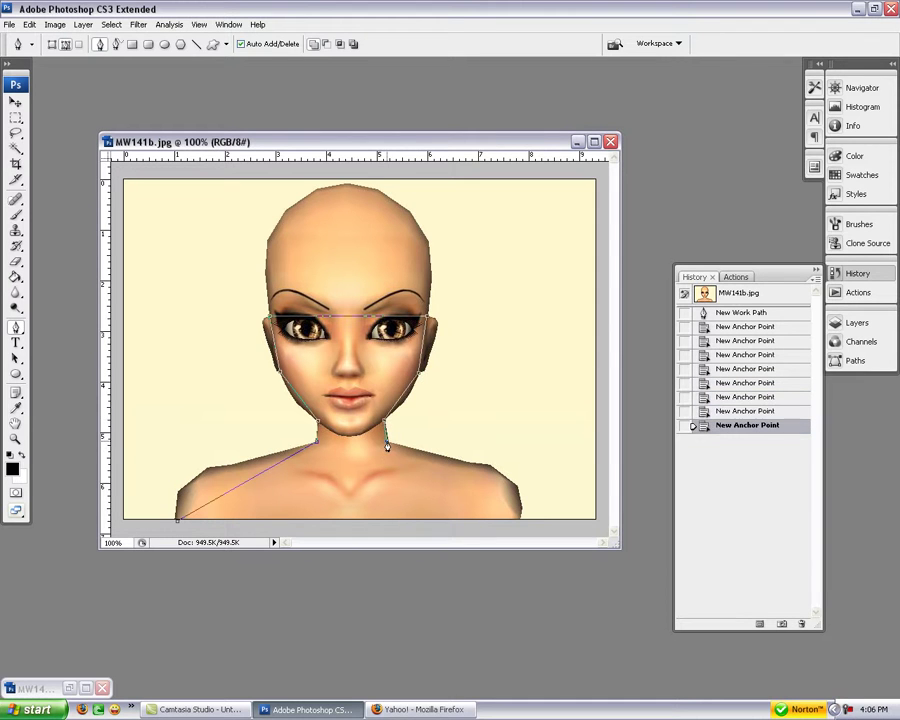
Anchor the path at the right shoulder's bottom and add an extra anchor on the left shoulder line
{"action": "left_click", "coordinate": [518, 519]}
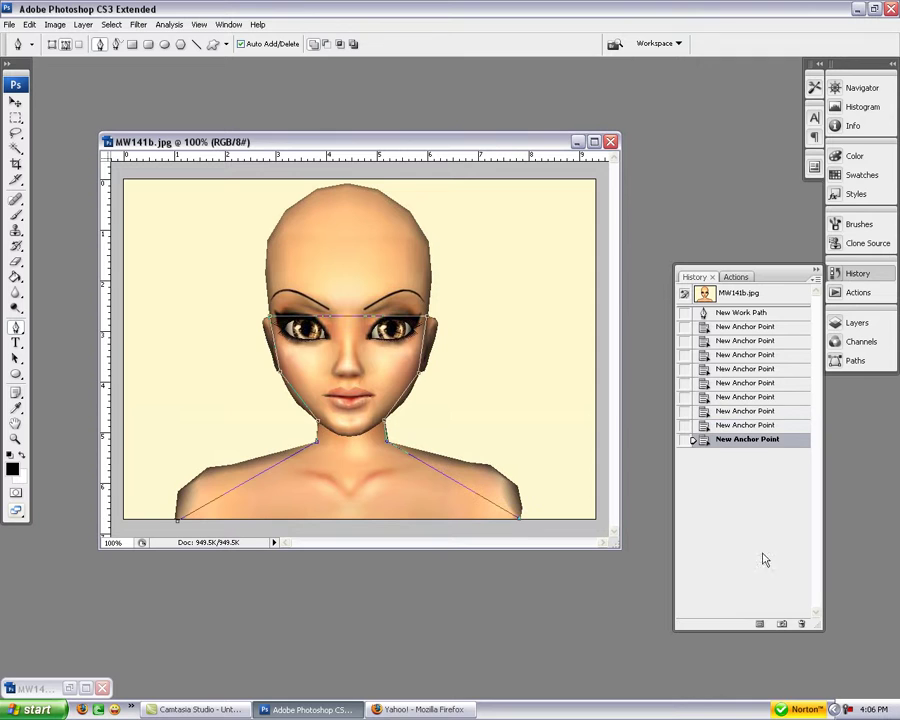
{"action": "left_click", "coordinate": [224, 500]}
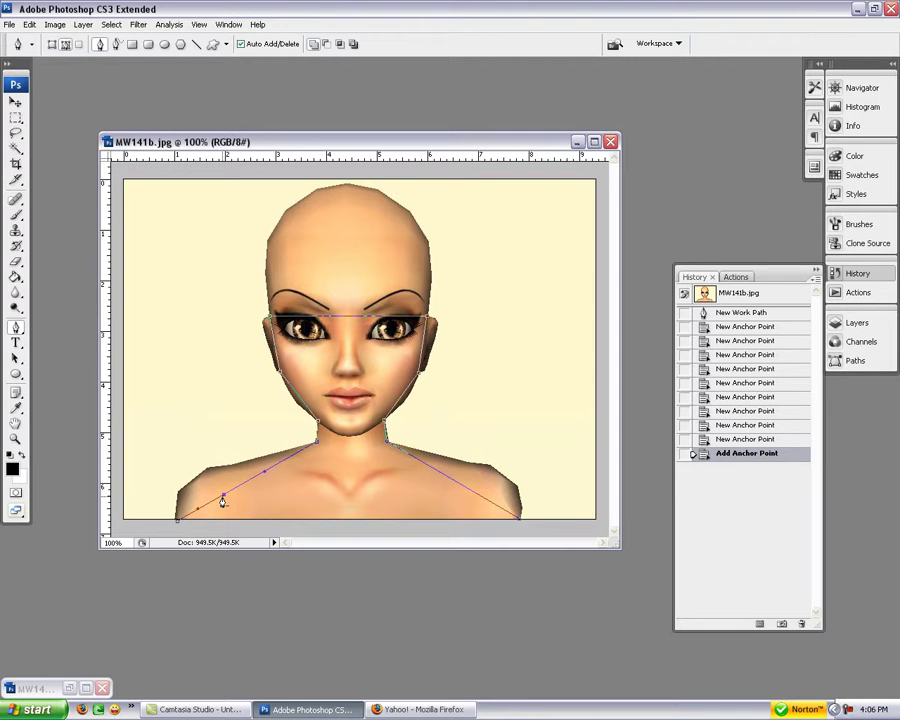
{"action": "left_click", "coordinate": [222, 500]}
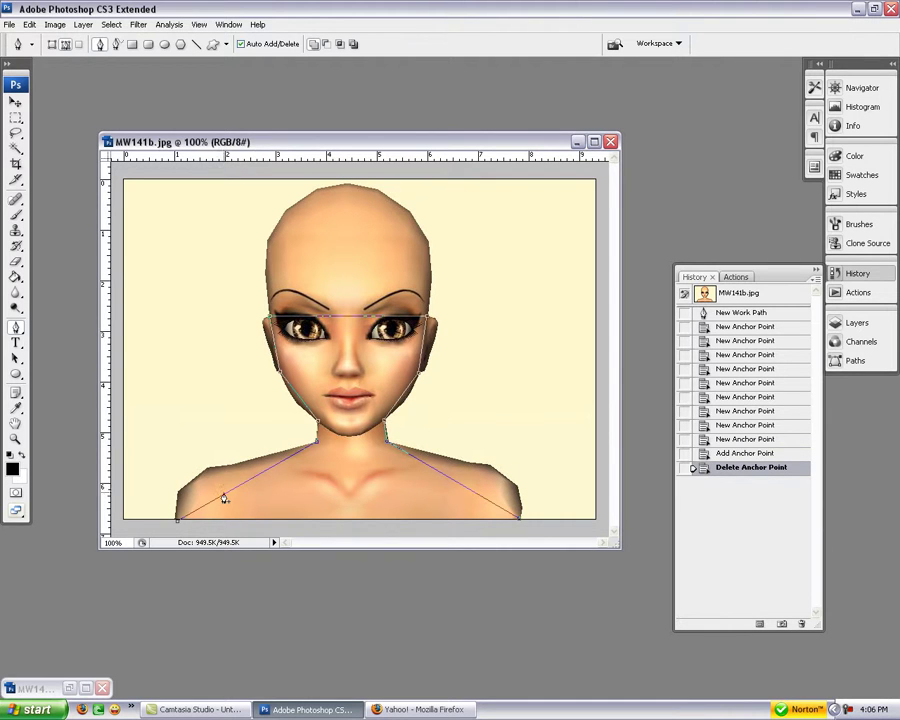
{"action": "left_click", "coordinate": [222, 500]}
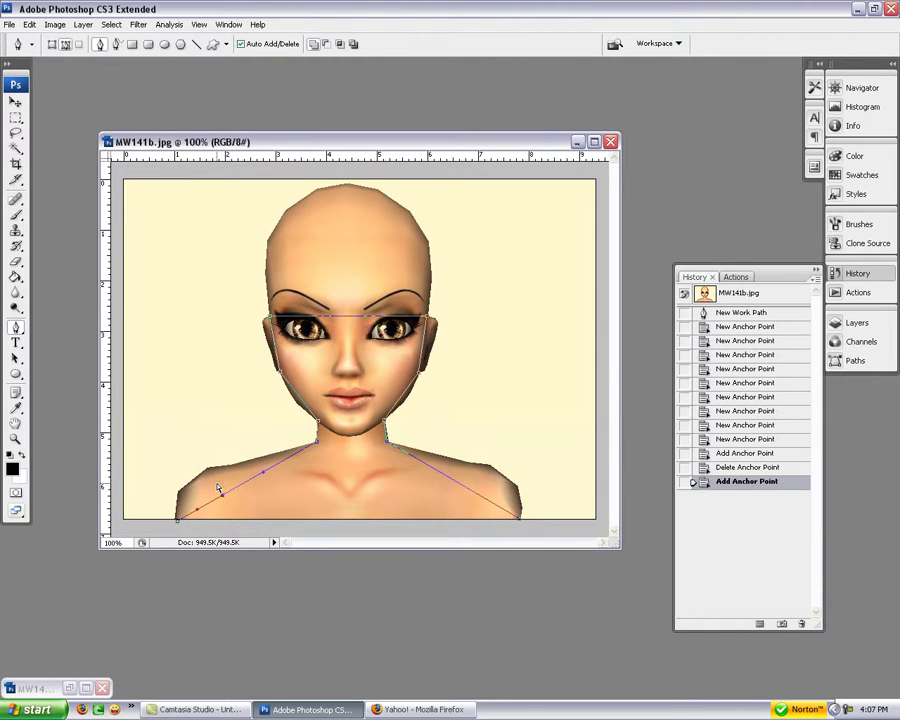
Drag the left shoulder anchor into a curve and add another anchor so the path hugs the shoulder
{"action": "mouse_move", "coordinate": [223, 494]}
{"action": "left_mouse_down"}
{"action": "mouse_move", "coordinate": [185, 440]}
{"action": "mouse_move", "coordinate": [233, 507]}
{"action": "mouse_move", "coordinate": [166, 424]}
{"action": "mouse_move", "coordinate": [300, 515]}
{"action": "mouse_move", "coordinate": [173, 466]}
{"action": "mouse_move", "coordinate": [214, 513]}
{"action": "mouse_move", "coordinate": [243, 488]}
{"action": "mouse_move", "coordinate": [233, 458]}
{"action": "mouse_move", "coordinate": [229, 497]}
{"action": "mouse_move", "coordinate": [209, 466]}
{"action": "mouse_move", "coordinate": [207, 498]}
{"action": "mouse_move", "coordinate": [231, 532]}
{"action": "mouse_move", "coordinate": [218, 466]}
{"action": "mouse_move", "coordinate": [237, 526]}
{"action": "mouse_move", "coordinate": [235, 510]}
{"action": "mouse_move", "coordinate": [204, 483]}
{"action": "mouse_move", "coordinate": [218, 485]}
{"action": "left_mouse_up"}
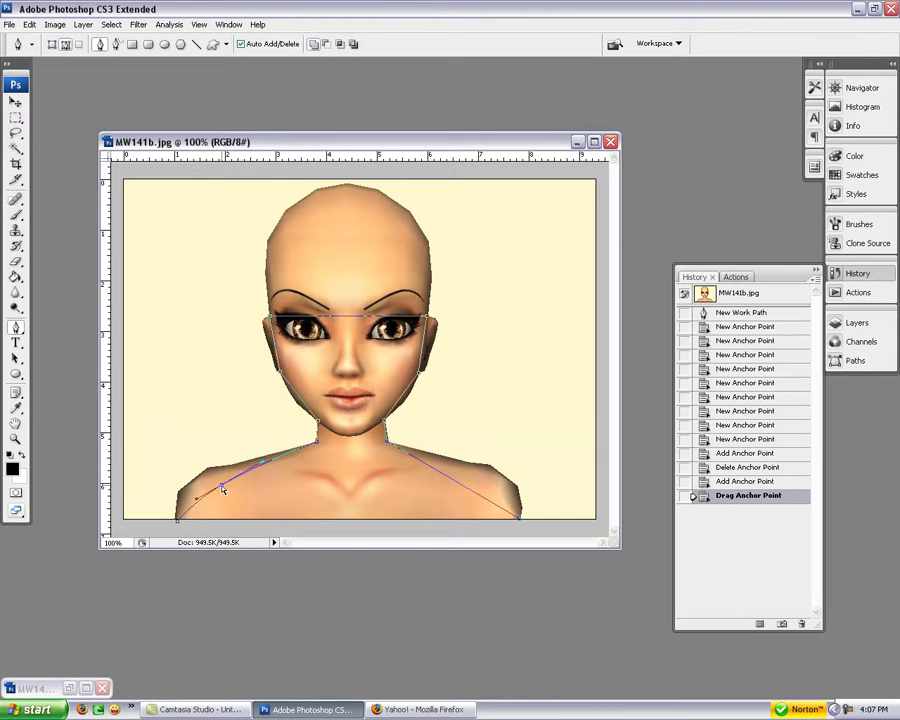
{"action": "left_click_drag", "start_coordinate": [221, 485], "coordinate": [199, 481]}
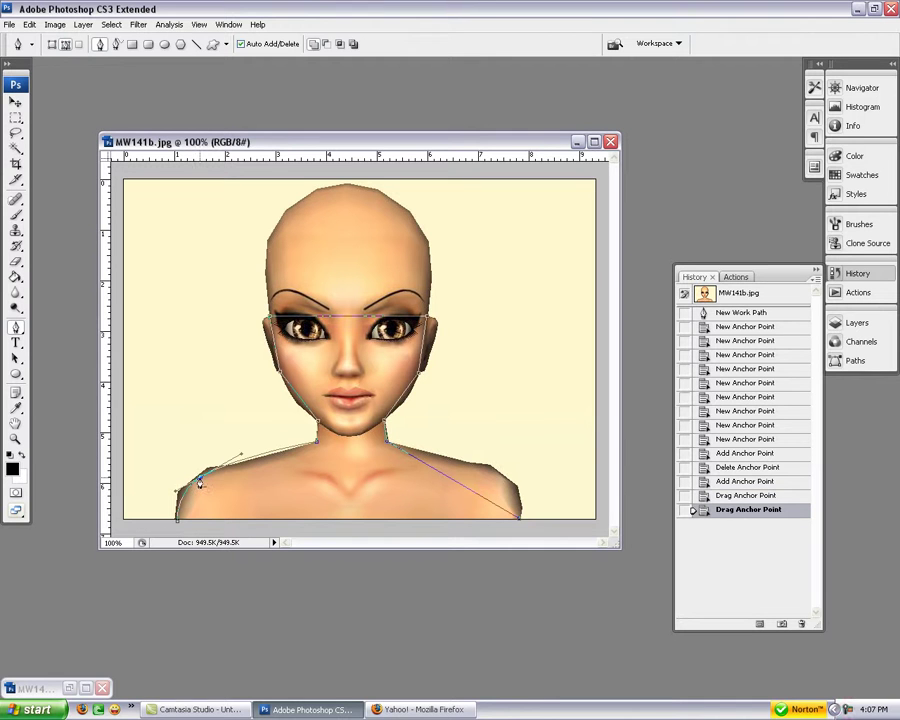
{"action": "left_click_drag", "start_coordinate": [201, 481], "coordinate": [238, 462]}
{"action": "left_click", "coordinate": [243, 463]}
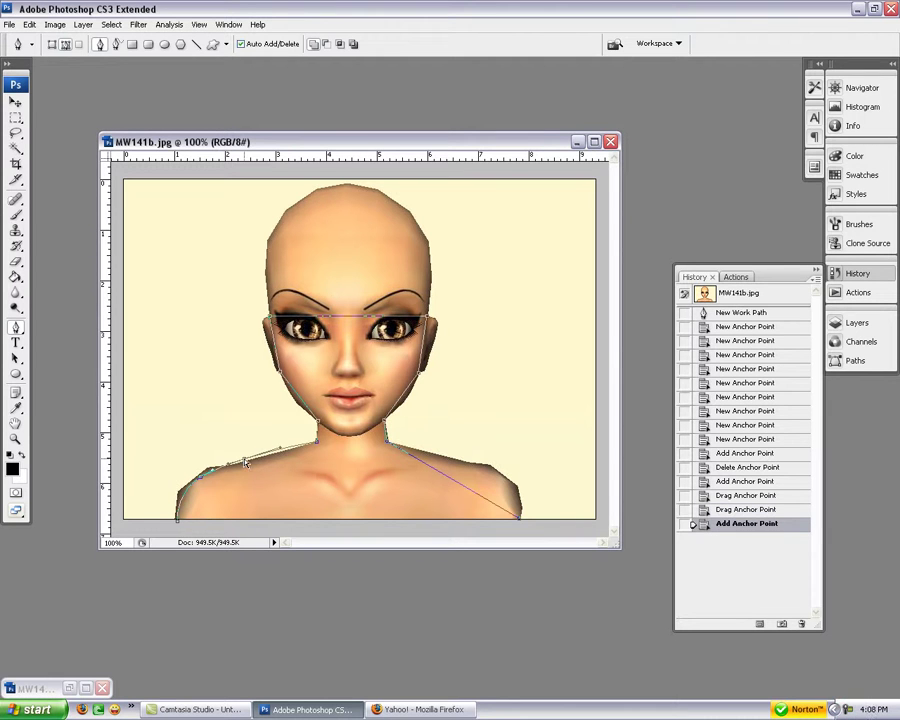
{"action": "left_click_drag", "start_coordinate": [245, 463], "coordinate": [250, 466]}
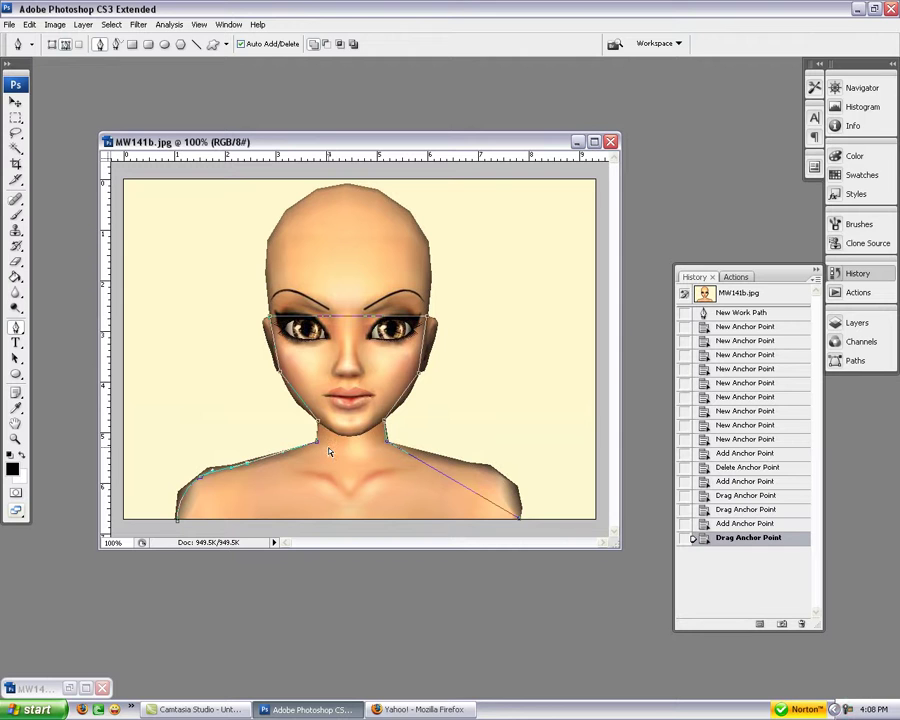
Zoom to 300%, enlarge the document window, and reposition the neck-to-shoulder anchor
{"action": "key", "text": "ctrl+plus"}
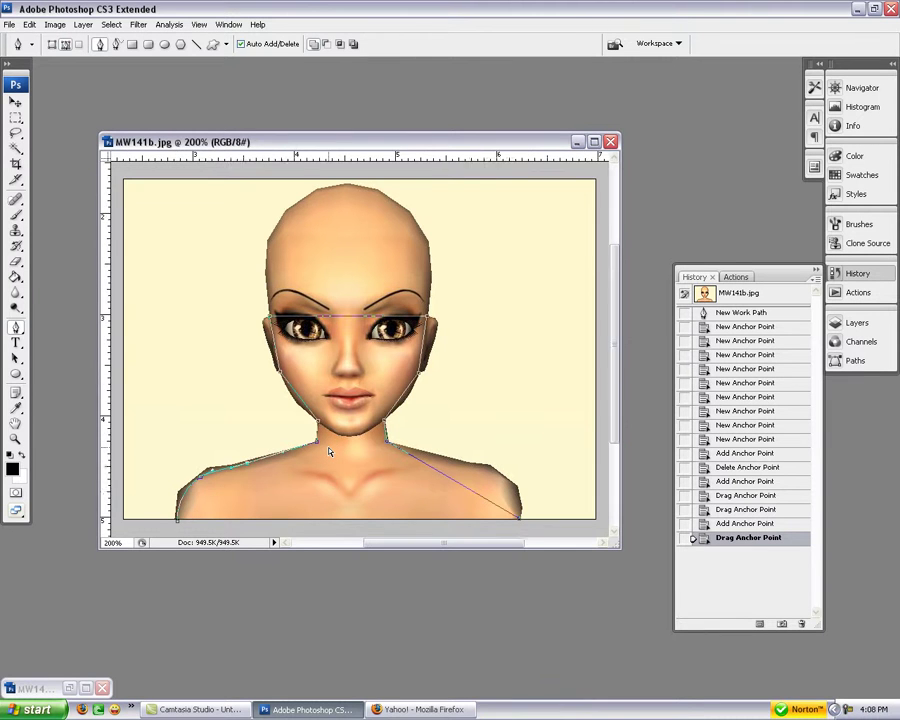
{"action": "key", "text": "ctrl+plus"}
{"action": "key", "text": "ctrl+plus"}
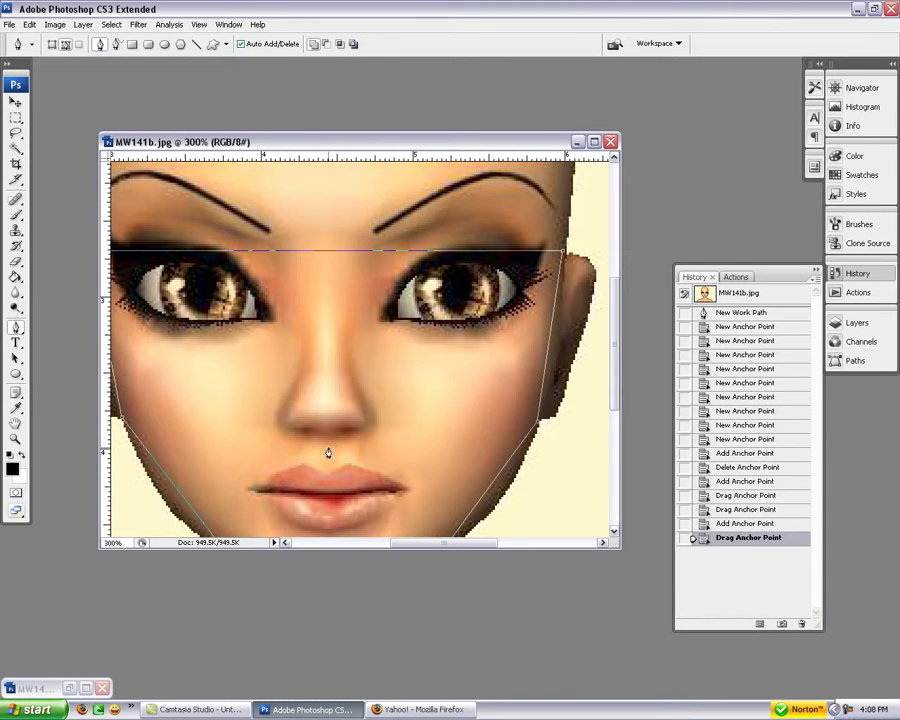
{"action": "scroll", "coordinate": [344, 440], "scroll_direction": "down", "scroll_amount": 3}
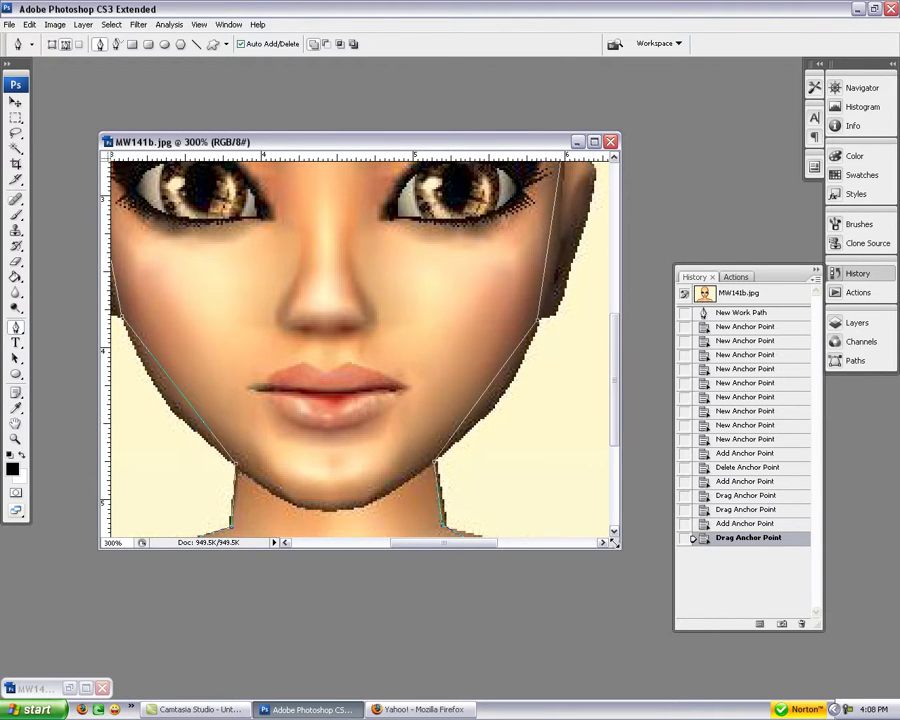
{"action": "left_click_drag", "start_coordinate": [616, 544], "coordinate": [723, 605]}
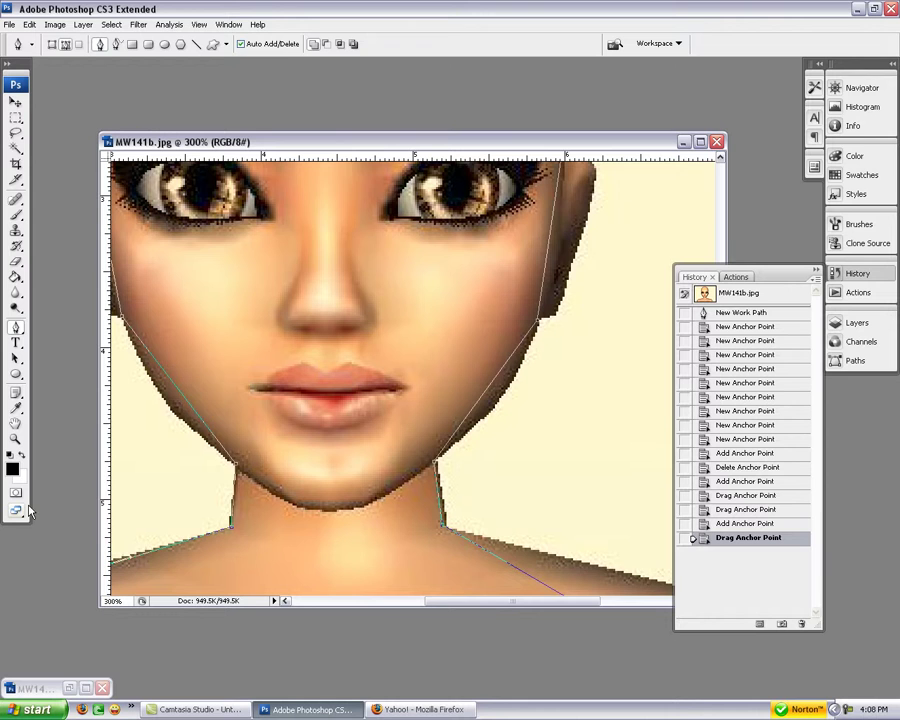
{"action": "left_click_drag", "start_coordinate": [436, 600], "coordinate": [397, 598]}
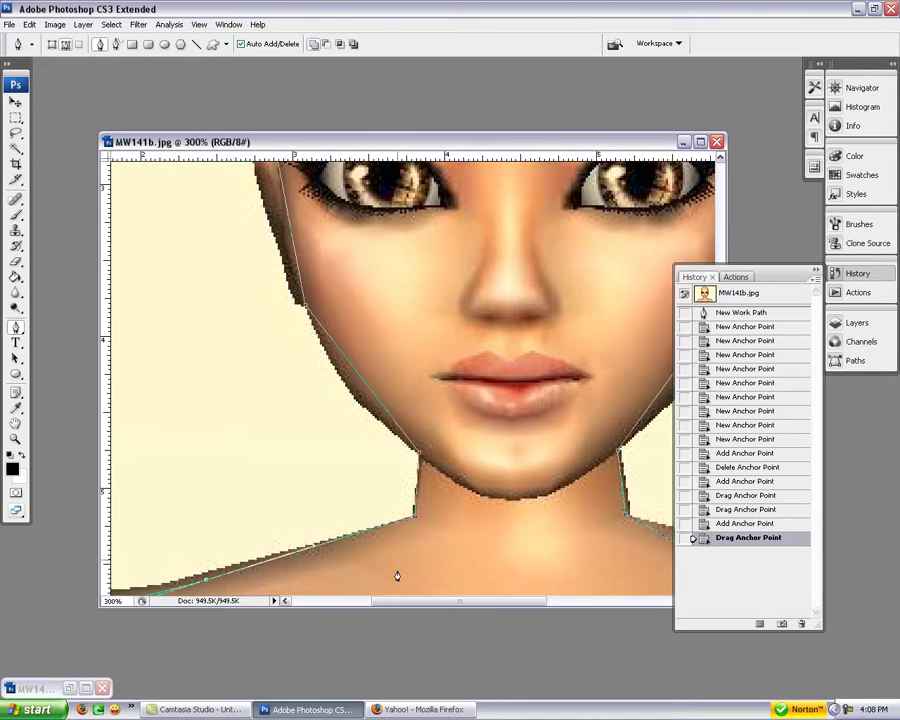
{"action": "scroll", "coordinate": [397, 576], "scroll_direction": "down", "scroll_amount": 3}
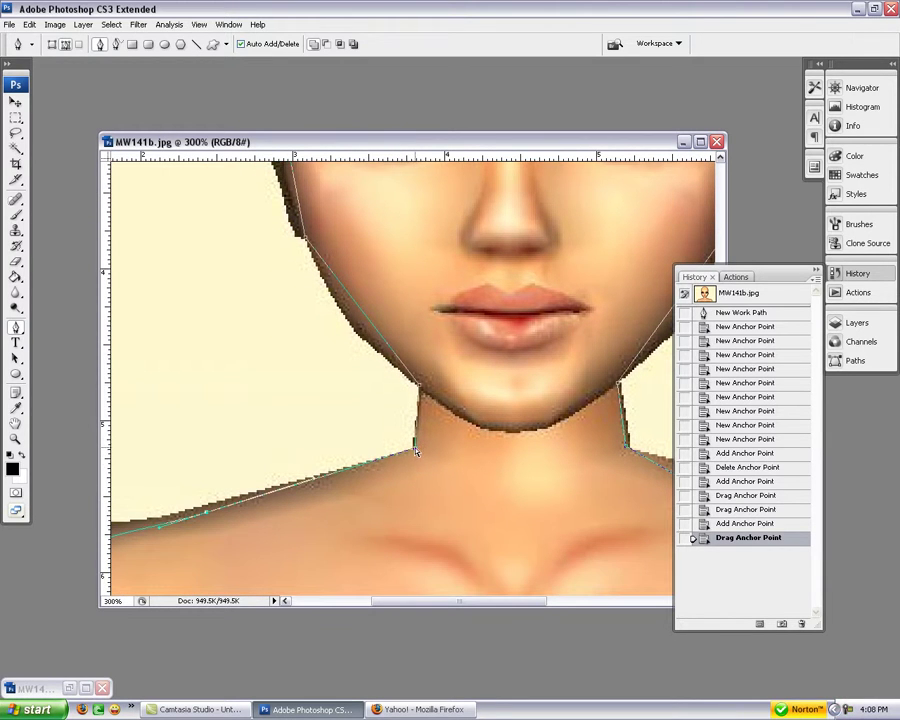
{"action": "left_click_drag", "start_coordinate": [415, 453], "coordinate": [416, 454]}
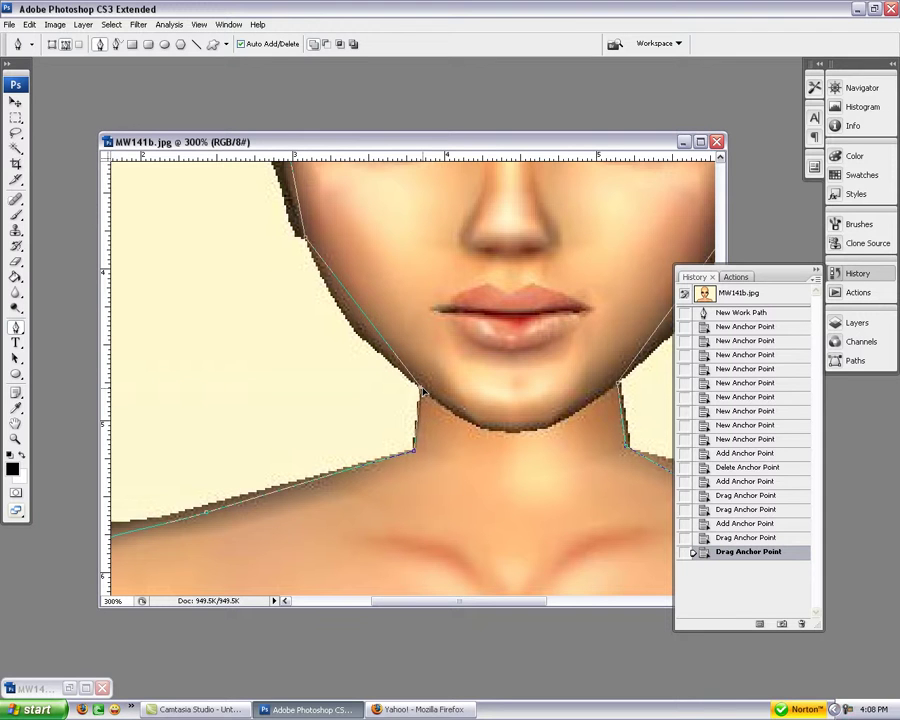
Adjust the jaw-corner anchor and add a left neck anchor moved up the jaw edge
{"action": "left_click_drag", "start_coordinate": [422, 393], "coordinate": [423, 393]}
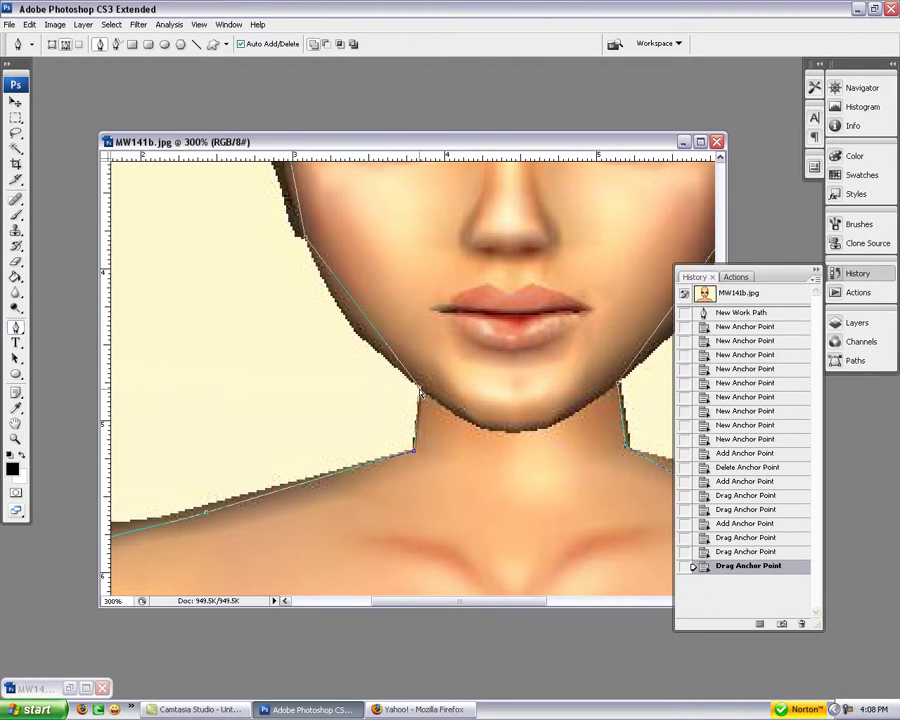
{"action": "left_click_drag", "start_coordinate": [422, 393], "coordinate": [419, 413]}
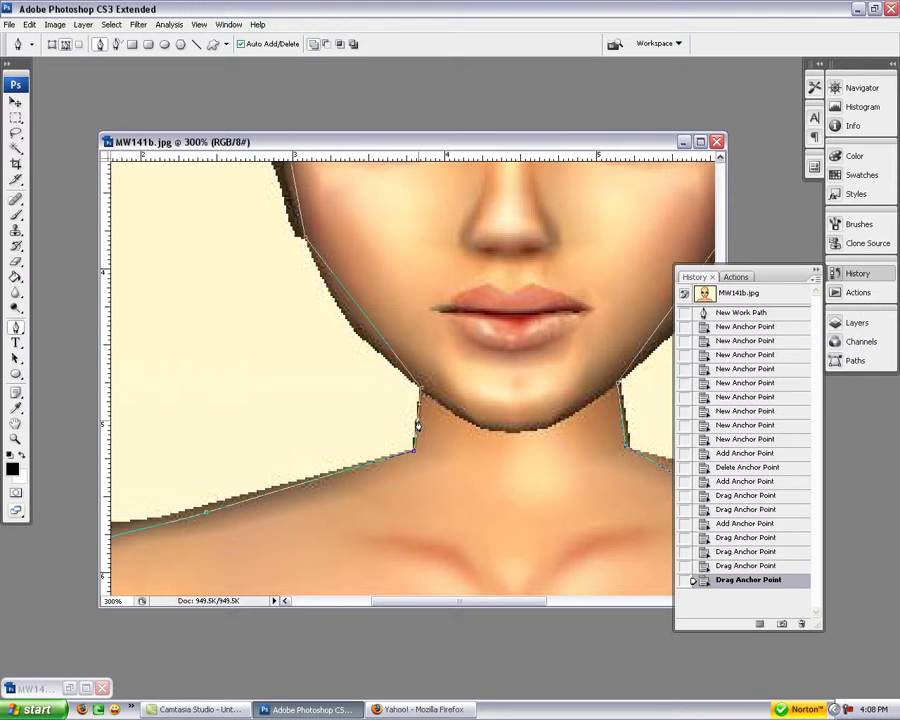
{"action": "left_click", "coordinate": [417, 426]}
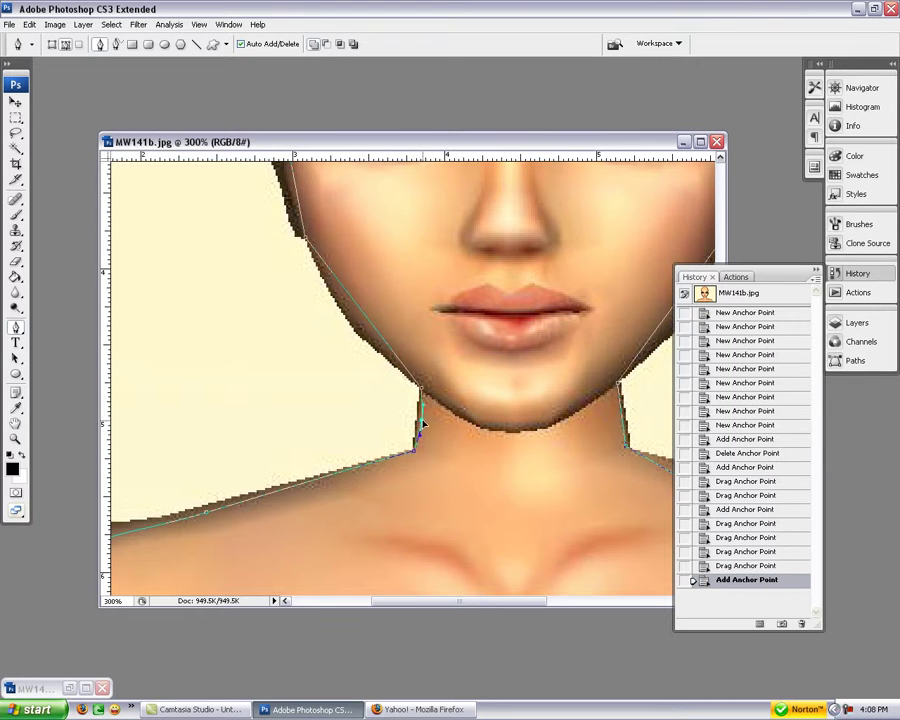
{"action": "left_click_drag", "start_coordinate": [423, 425], "coordinate": [420, 400]}
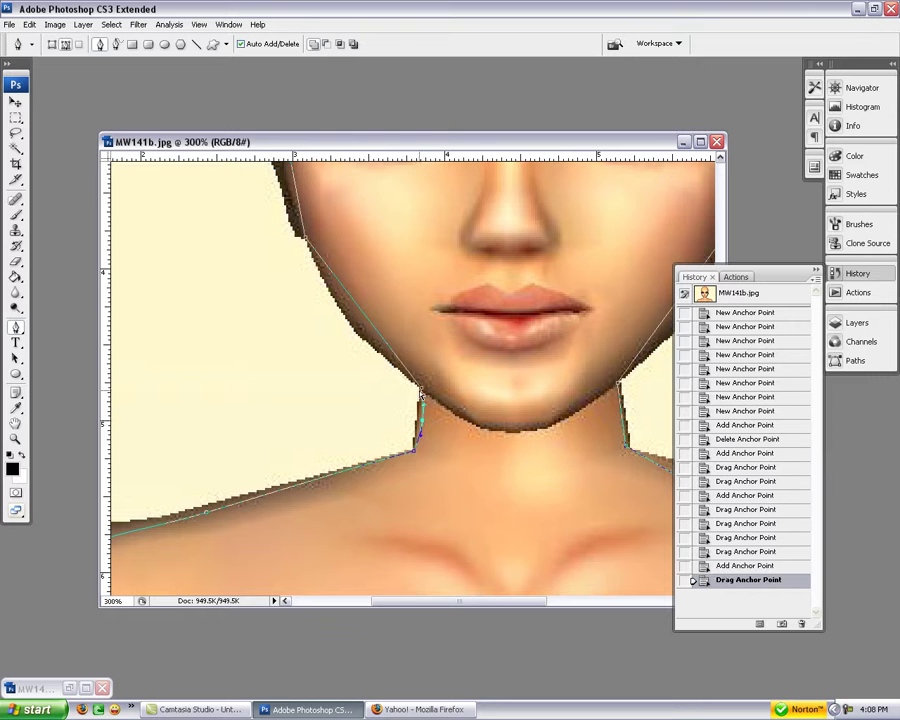
{"action": "left_click", "coordinate": [418, 445]}
Add anchors on the left jawline, bend the segment toward the jaw edge, and remove one near the chin
{"action": "scroll", "coordinate": [412, 432], "scroll_direction": "up", "scroll_amount": 3}
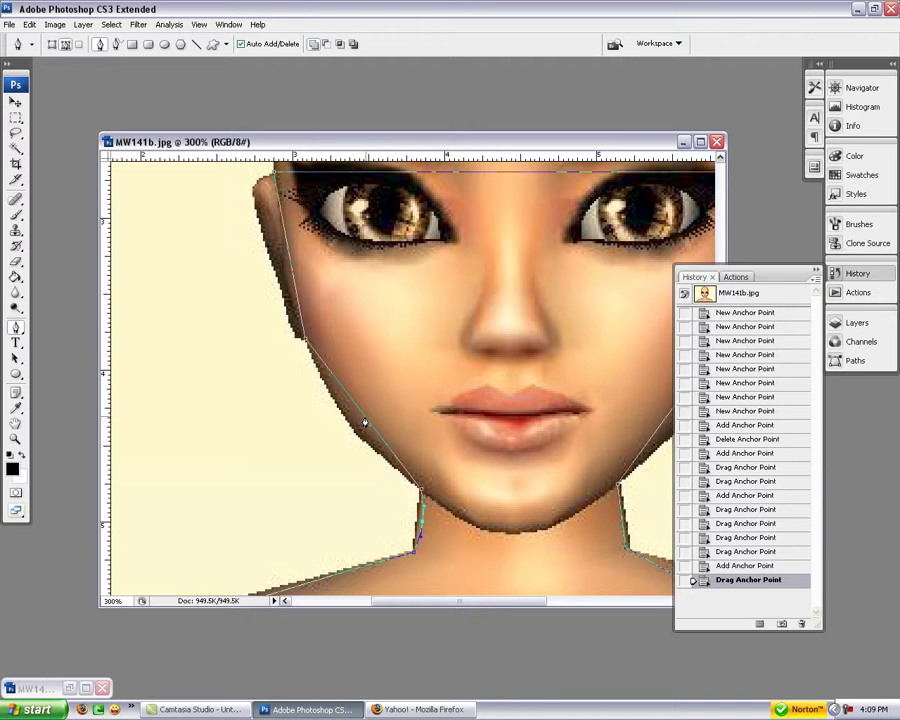
{"action": "left_click", "coordinate": [365, 423]}
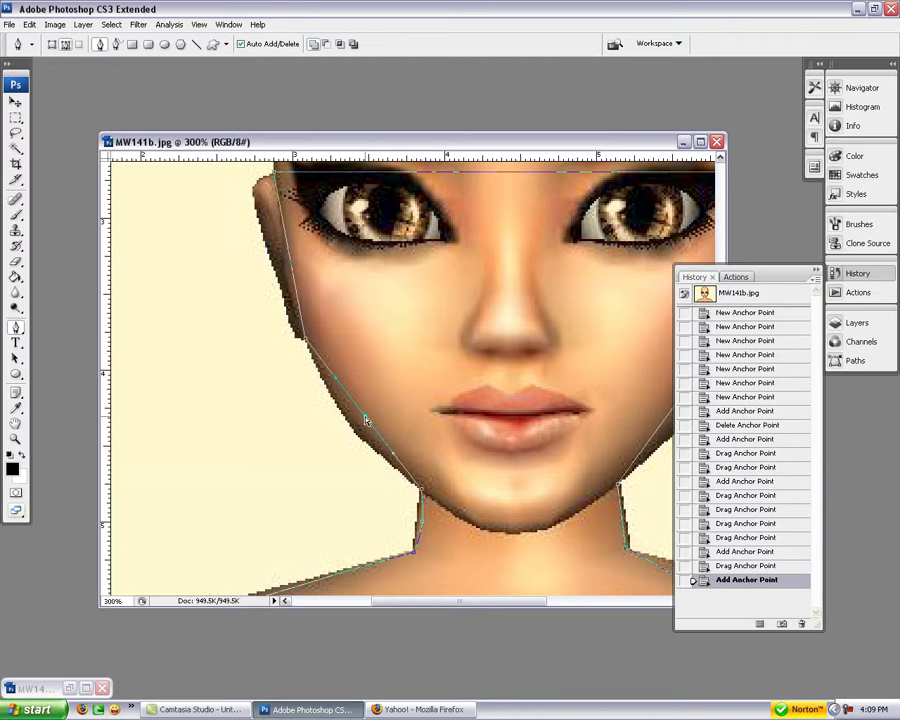
{"action": "left_click_drag", "start_coordinate": [366, 420], "coordinate": [352, 432]}
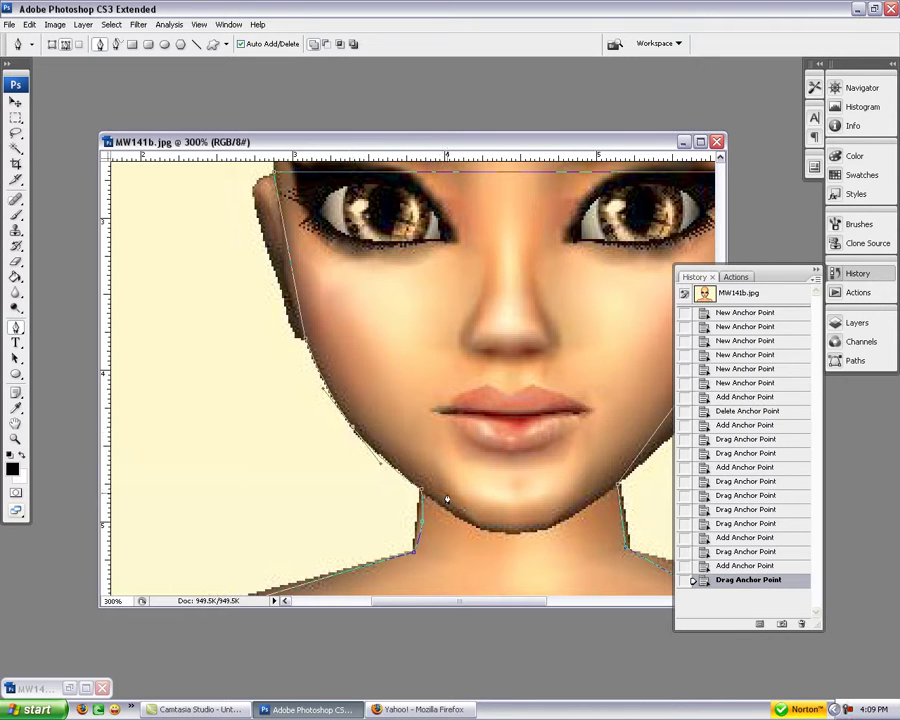
{"action": "left_click", "coordinate": [408, 462]}
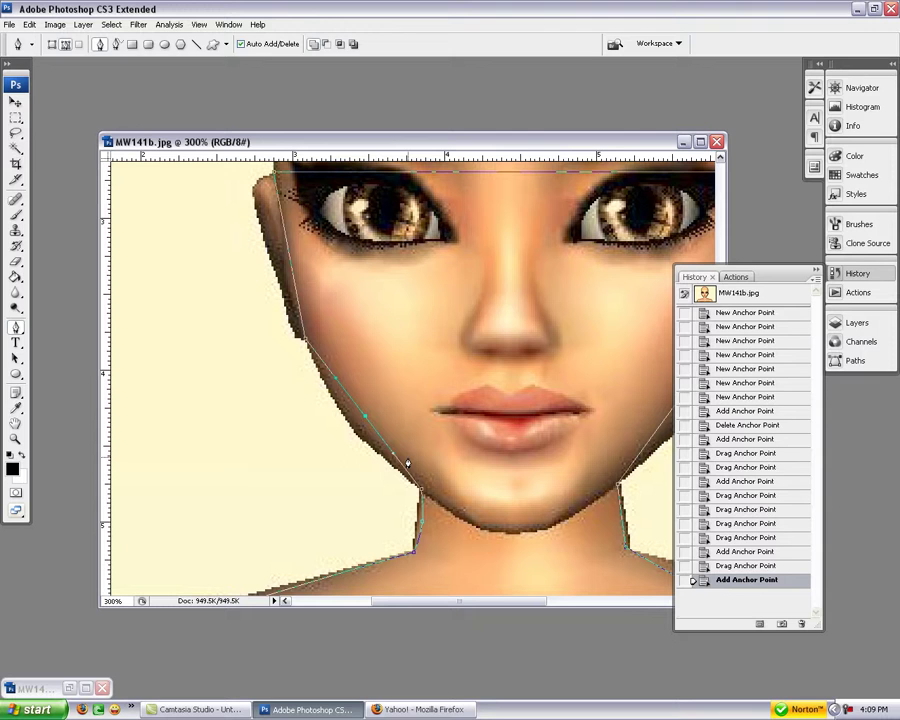
{"action": "left_click", "coordinate": [397, 468]}
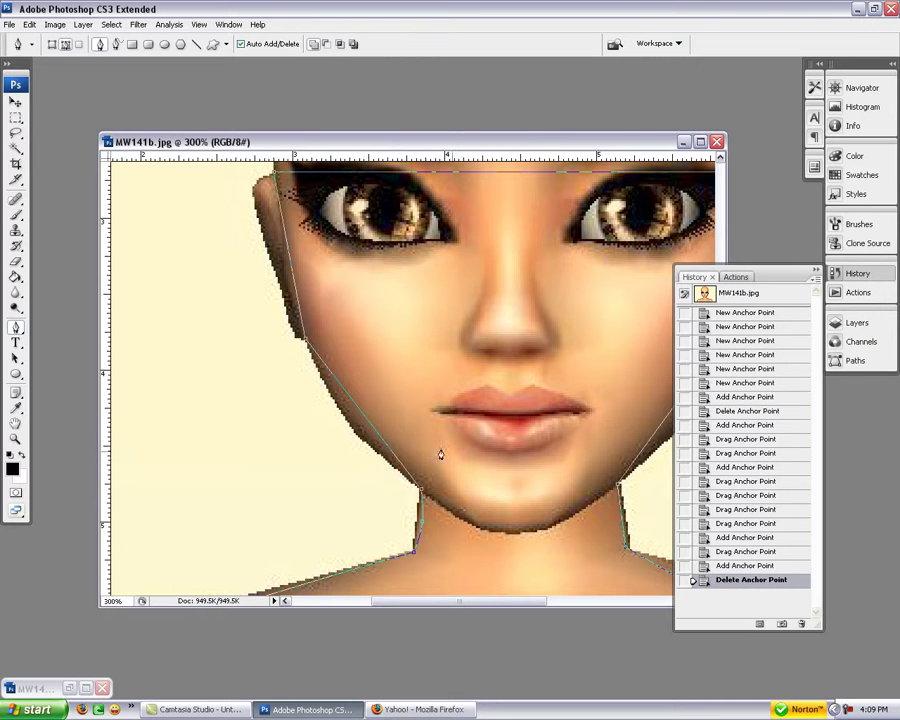
{"action": "left_click", "coordinate": [383, 443]}
{"action": "left_click_drag", "start_coordinate": [383, 443], "coordinate": [368, 448]}
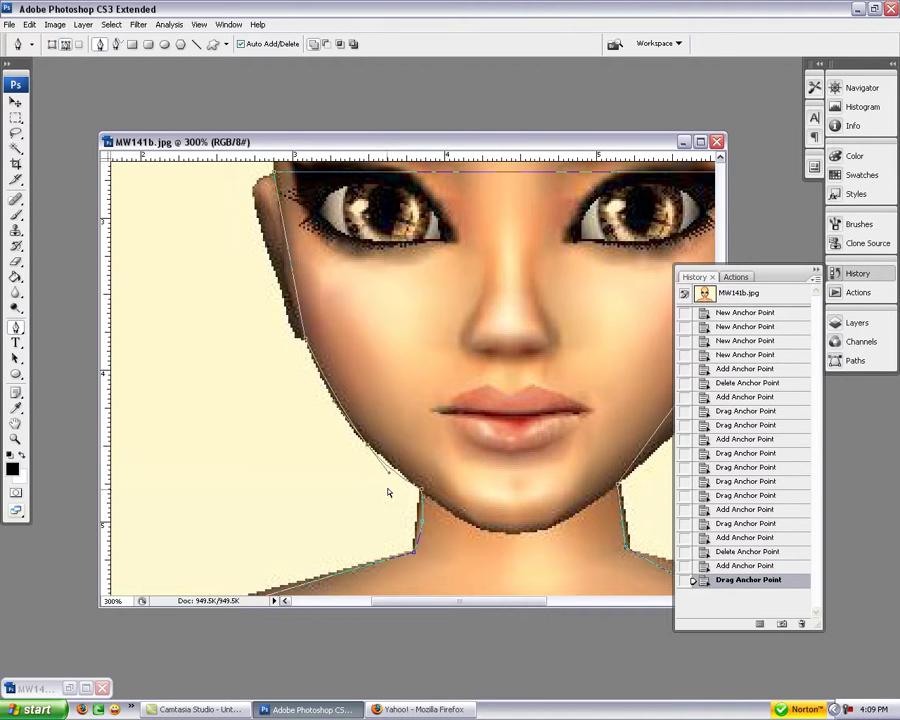
Remove an extra jawline anchor, then re-add anchors curving the path along the jaw toward the chin
{"action": "key", "text": "ctrl+z"}
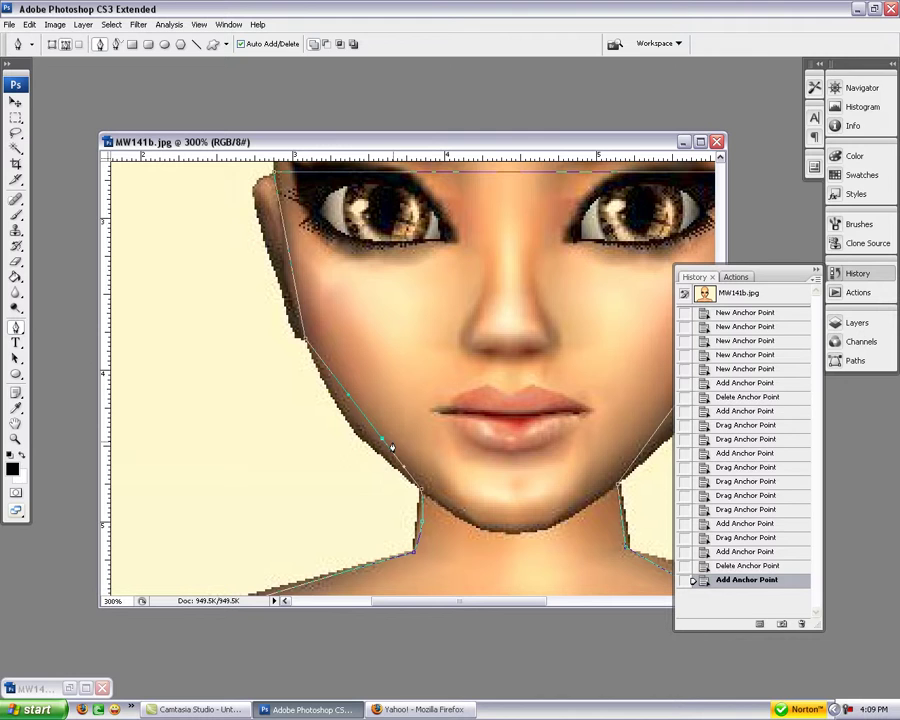
{"action": "left_click", "coordinate": [362, 421]}
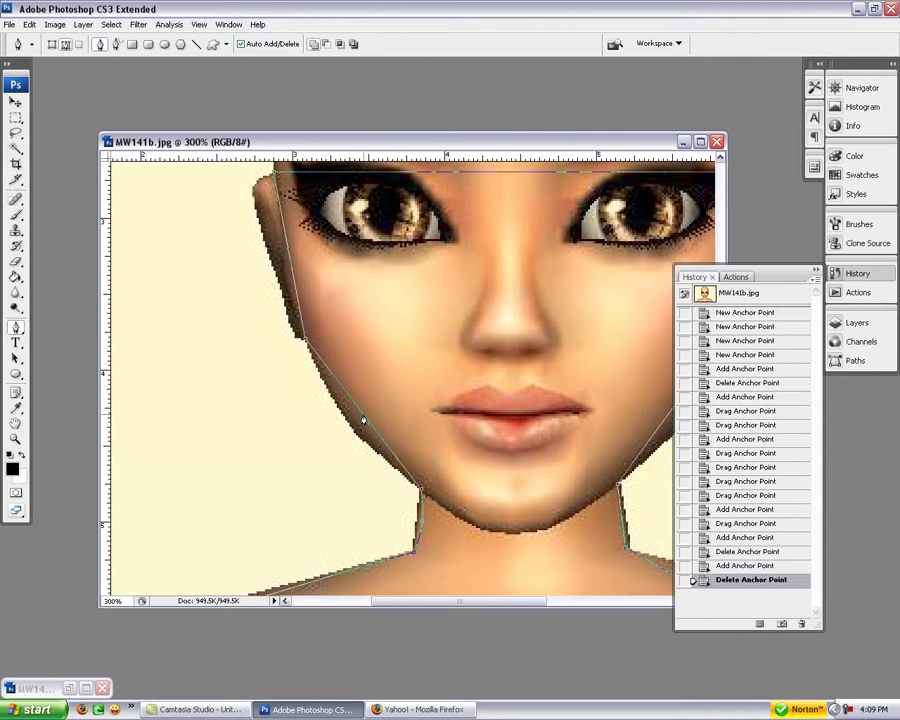
{"action": "left_click", "coordinate": [367, 423]}
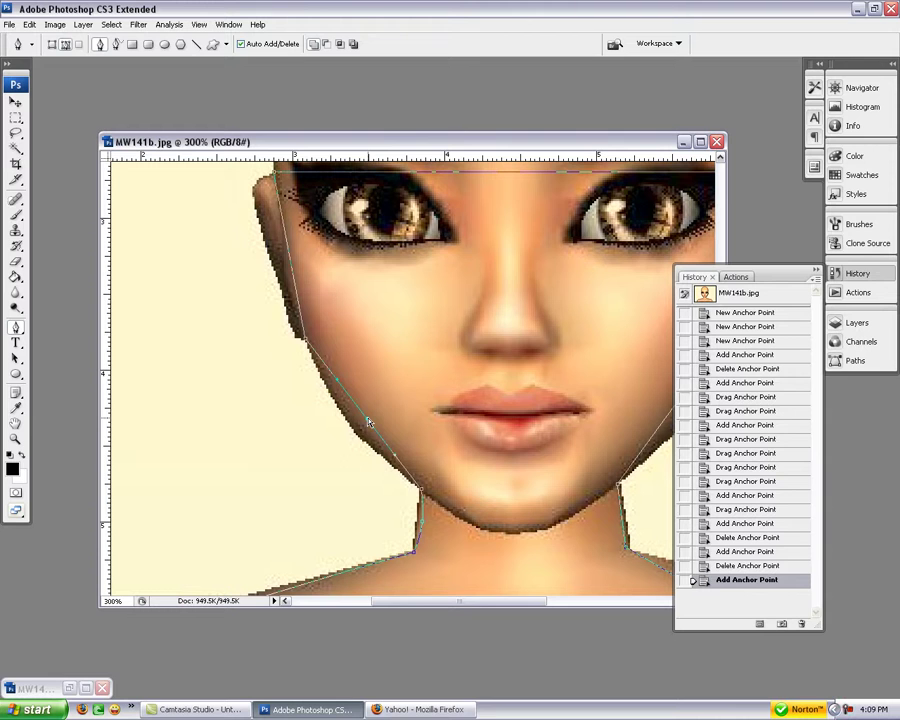
{"action": "left_click_drag", "start_coordinate": [368, 423], "coordinate": [358, 433]}
{"action": "left_click", "coordinate": [393, 471]}
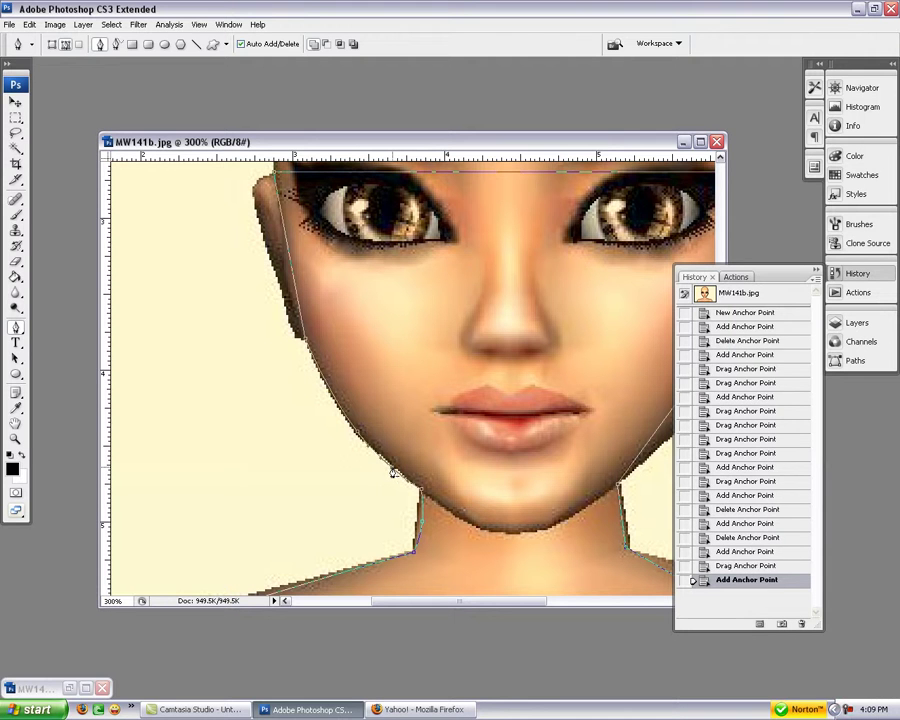
{"action": "left_click_drag", "start_coordinate": [393, 470], "coordinate": [378, 458]}
Add an anchor beside the ear and pull the path around the ear edge
{"action": "scroll", "coordinate": [275, 438], "scroll_direction": "up", "scroll_amount": 3}
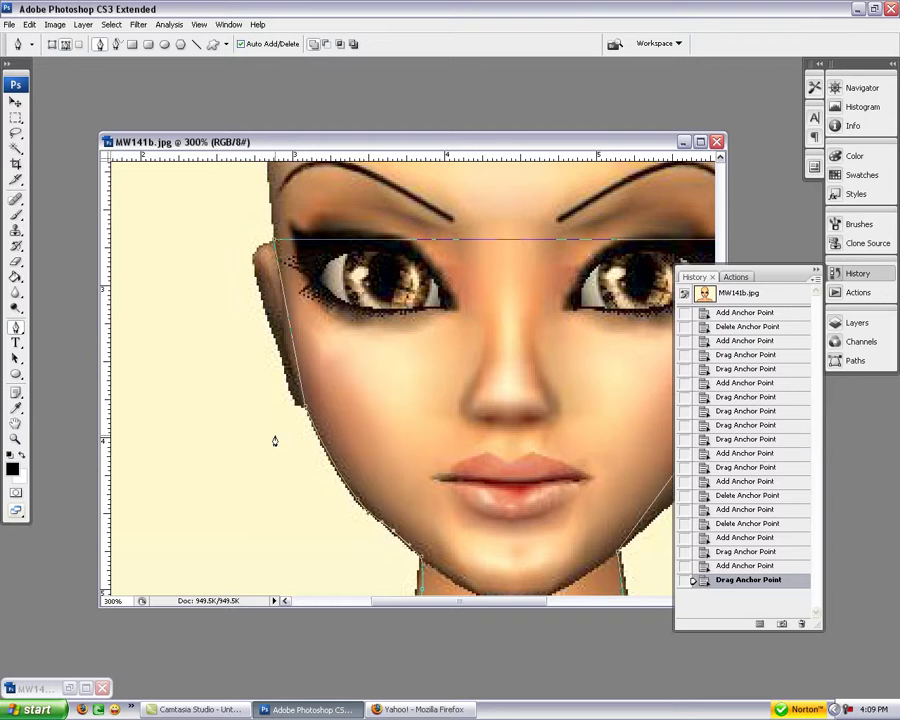
{"action": "scroll", "coordinate": [273, 436], "scroll_direction": "up", "scroll_amount": 4}
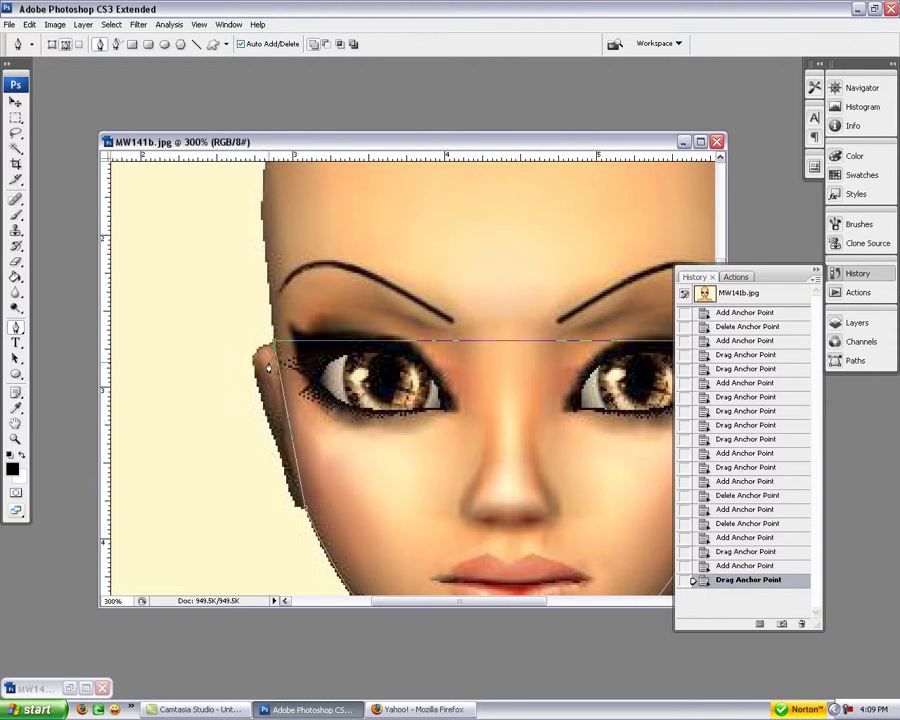
{"action": "left_click", "coordinate": [264, 366]}
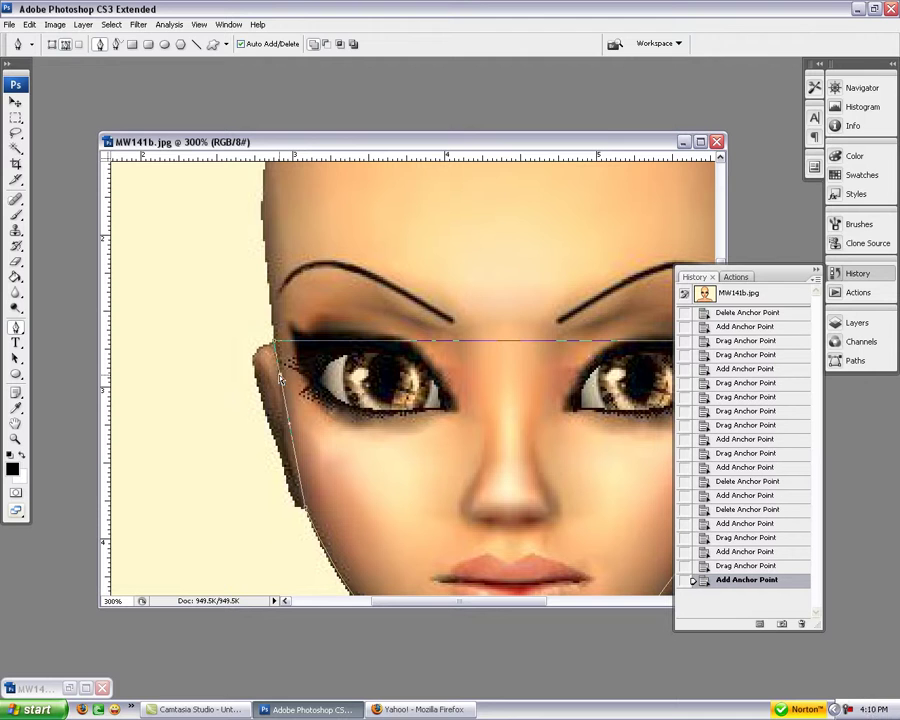
{"action": "left_click_drag", "start_coordinate": [265, 368], "coordinate": [255, 366]}
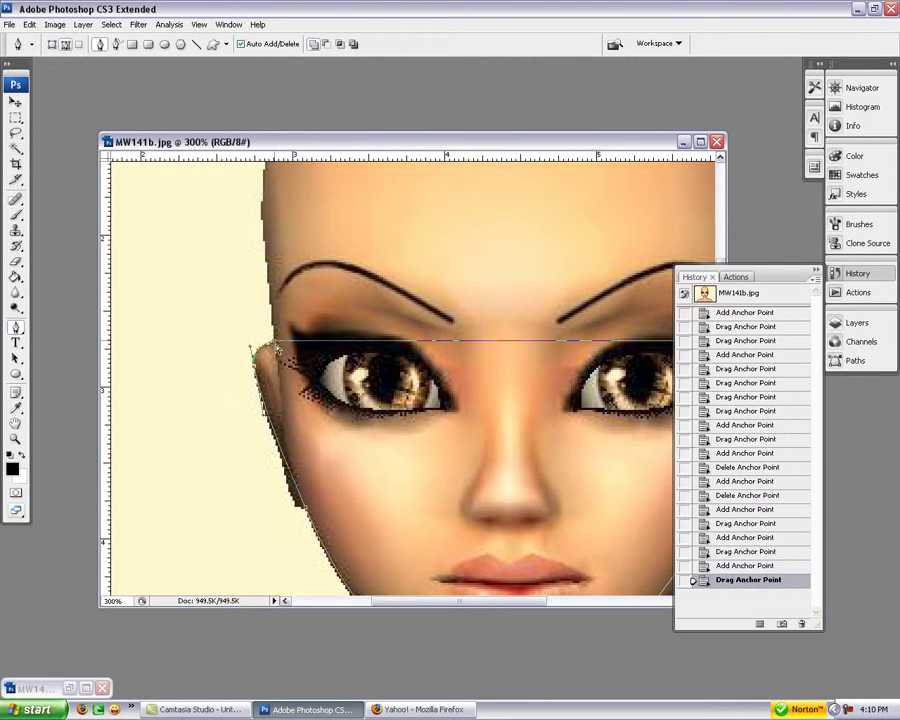
{"action": "left_click_drag", "start_coordinate": [276, 346], "coordinate": [274, 347]}
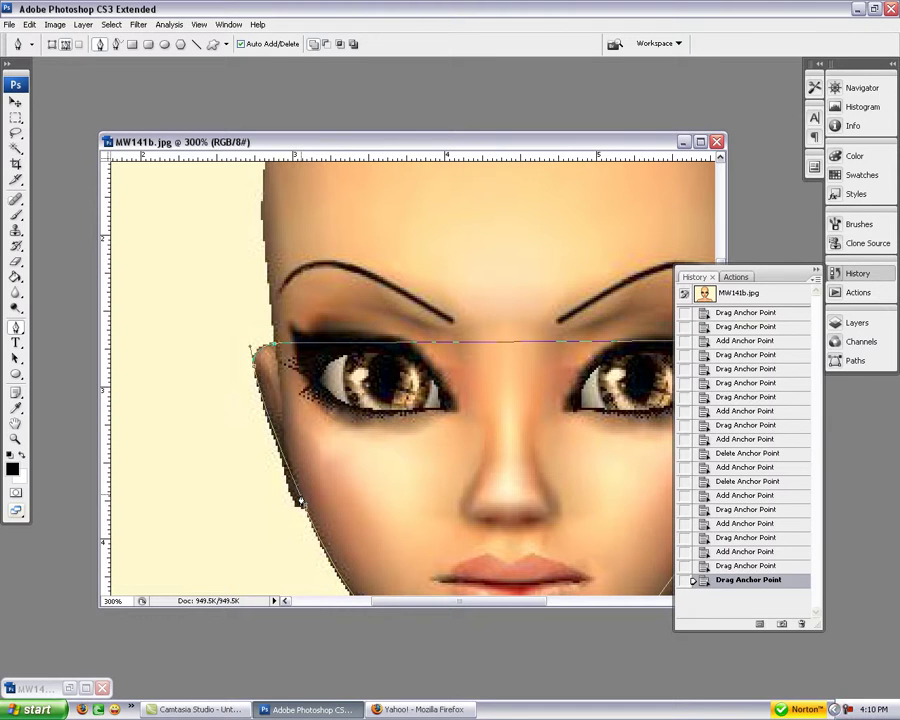
Add two anchors on the lower cheek path and adjust them to follow the cheek edge
{"action": "left_click", "coordinate": [300, 501]}
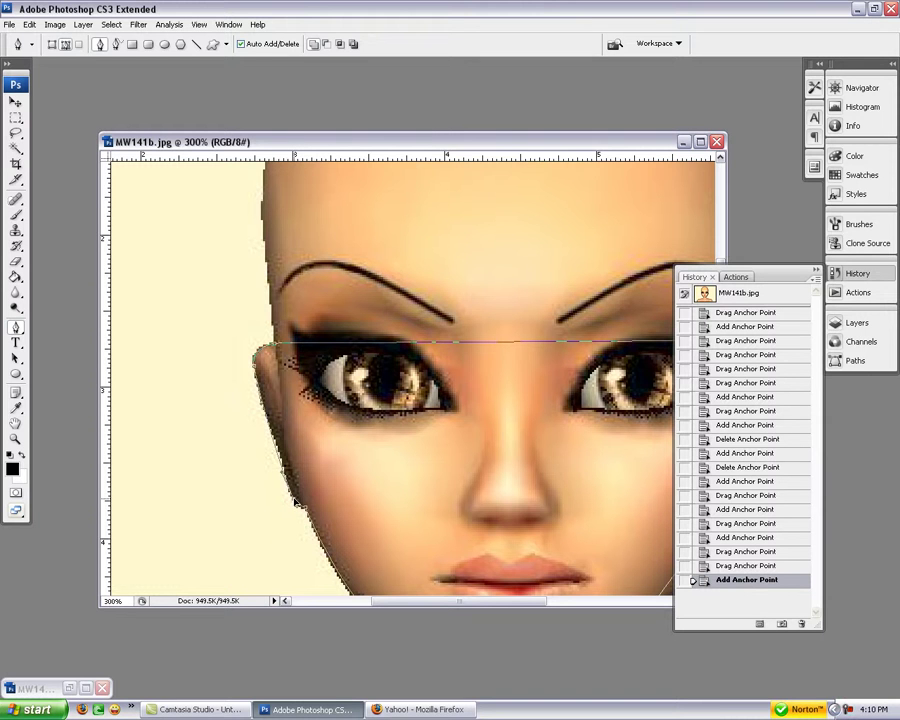
{"action": "left_click_drag", "start_coordinate": [296, 501], "coordinate": [294, 497]}
{"action": "left_click", "coordinate": [283, 455]}
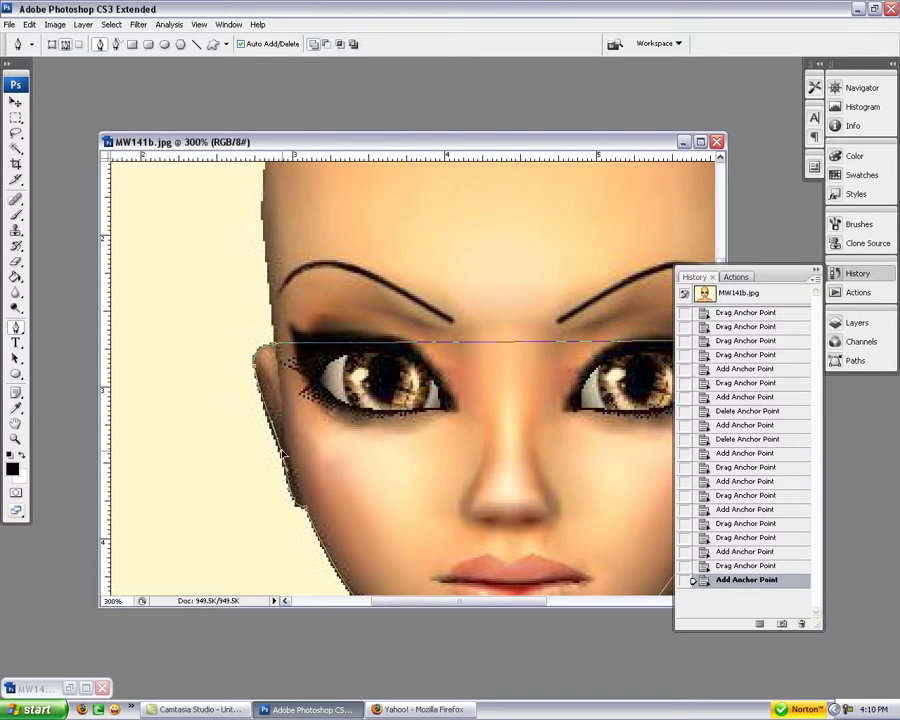
{"action": "left_click_drag", "start_coordinate": [282, 452], "coordinate": [284, 455]}
{"action": "scroll", "coordinate": [418, 438], "scroll_direction": "up", "scroll_amount": 3}
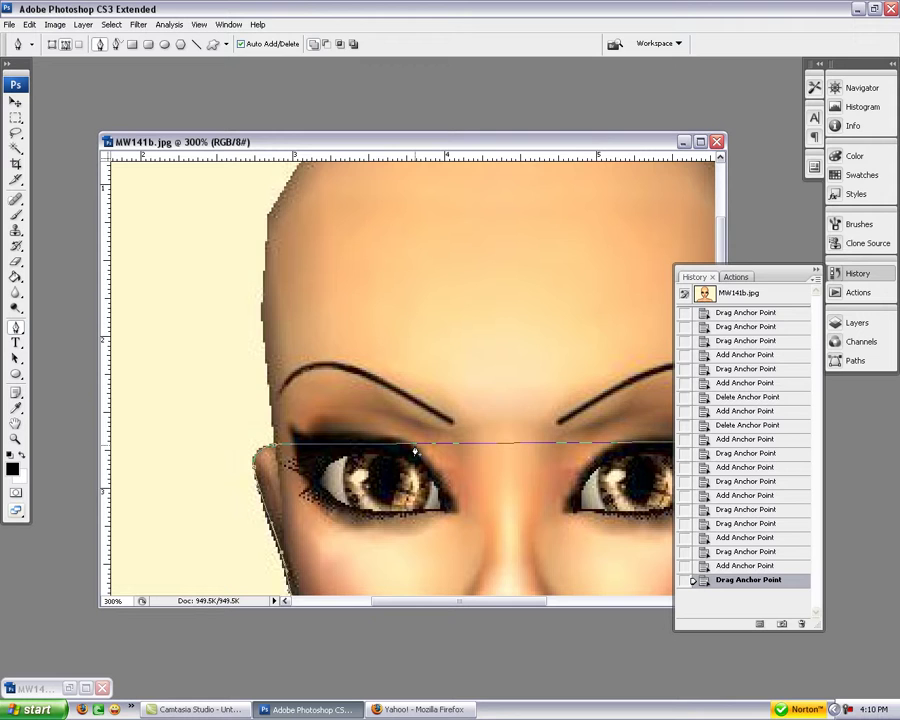
Zoom to 400% on the right ear and add a point bending the path around it
{"action": "key", "text": "ctrl+minus"}
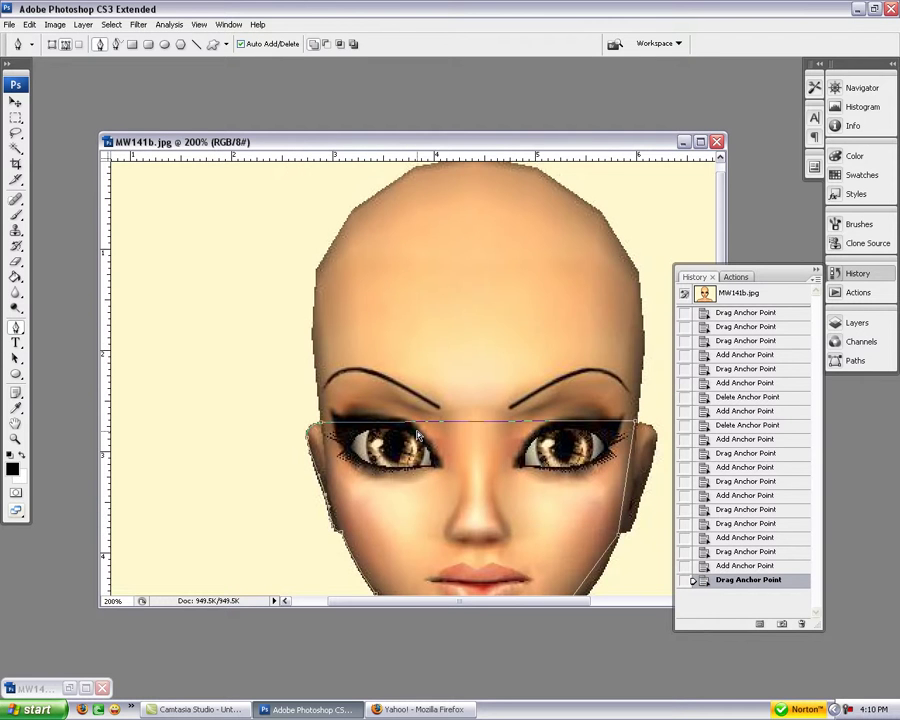
{"action": "left_click_drag", "start_coordinate": [418, 437], "coordinate": [422, 451]}
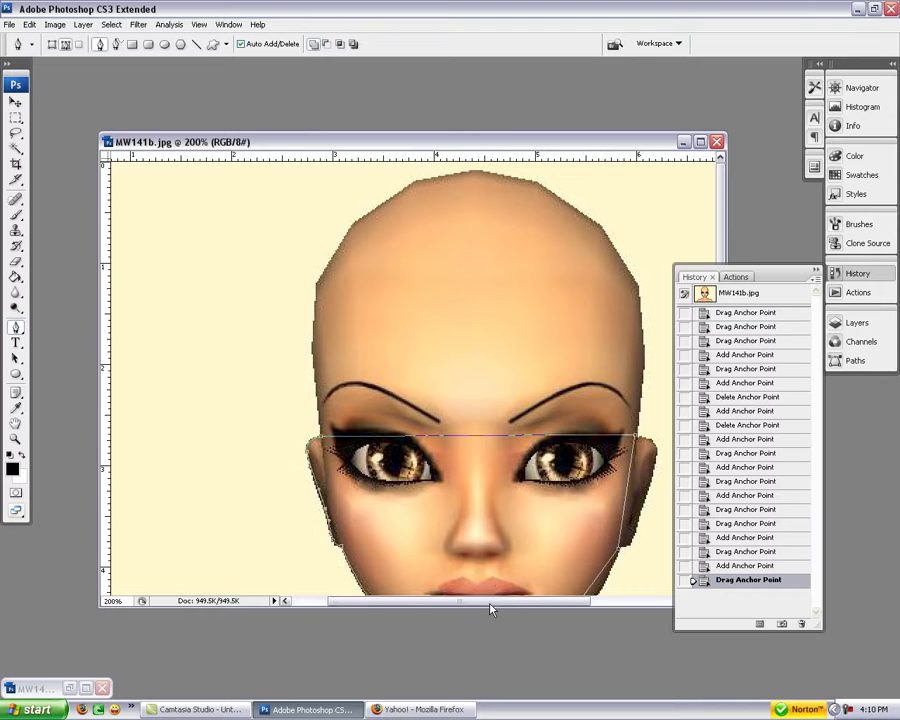
{"action": "left_click_drag", "start_coordinate": [490, 605], "coordinate": [538, 606]}
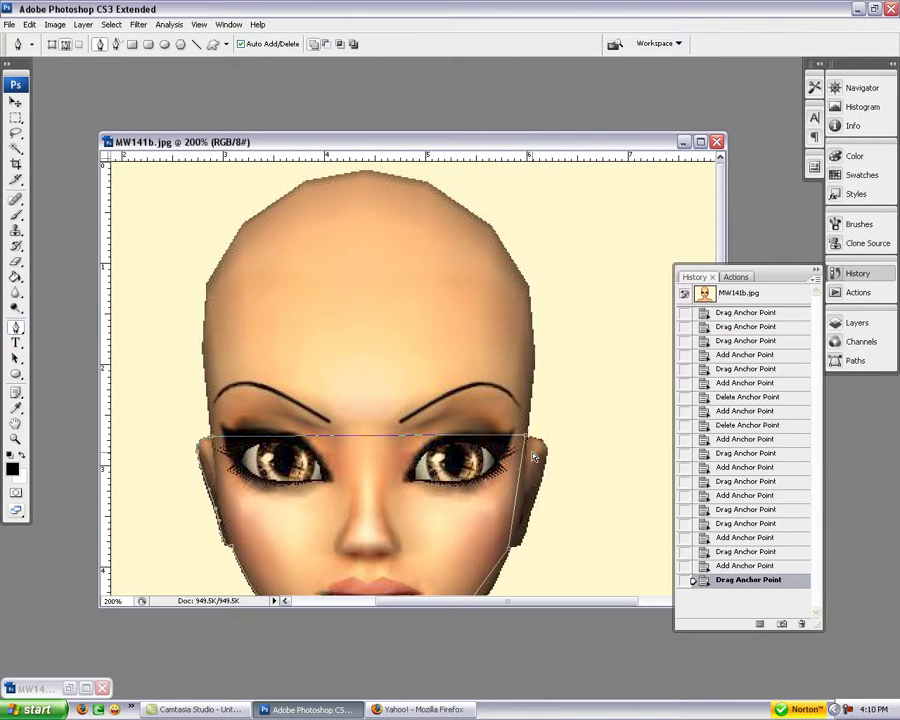
{"action": "key", "text": "ctrl+plus"}
{"action": "scroll", "coordinate": [532, 458], "scroll_direction": "down", "scroll_amount": 3}
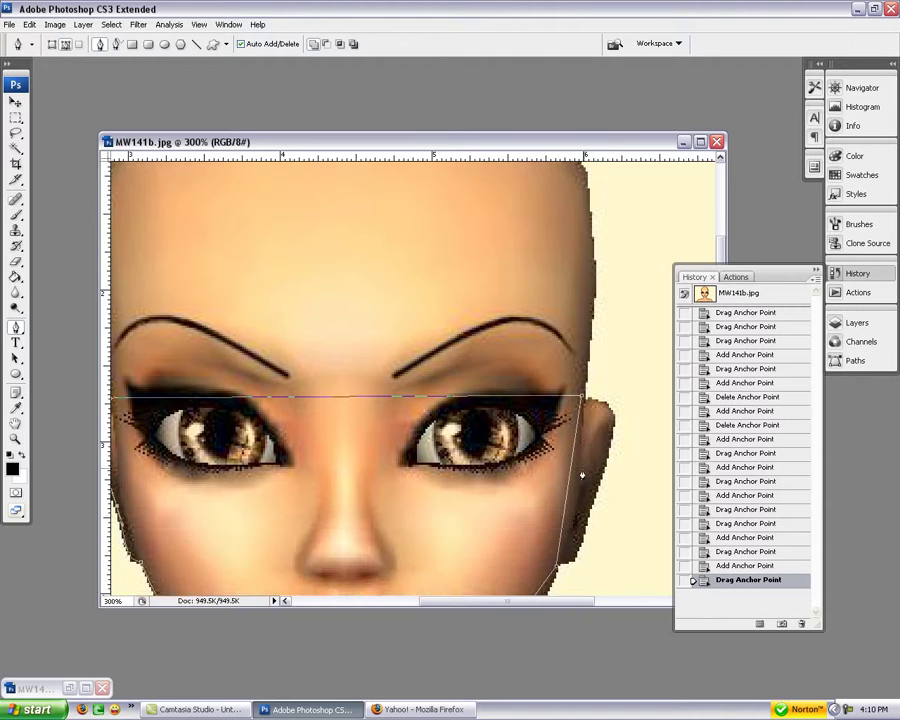
{"action": "left_click_drag", "start_coordinate": [563, 601], "coordinate": [612, 598]}
{"action": "key", "text": "ctrl+plus"}
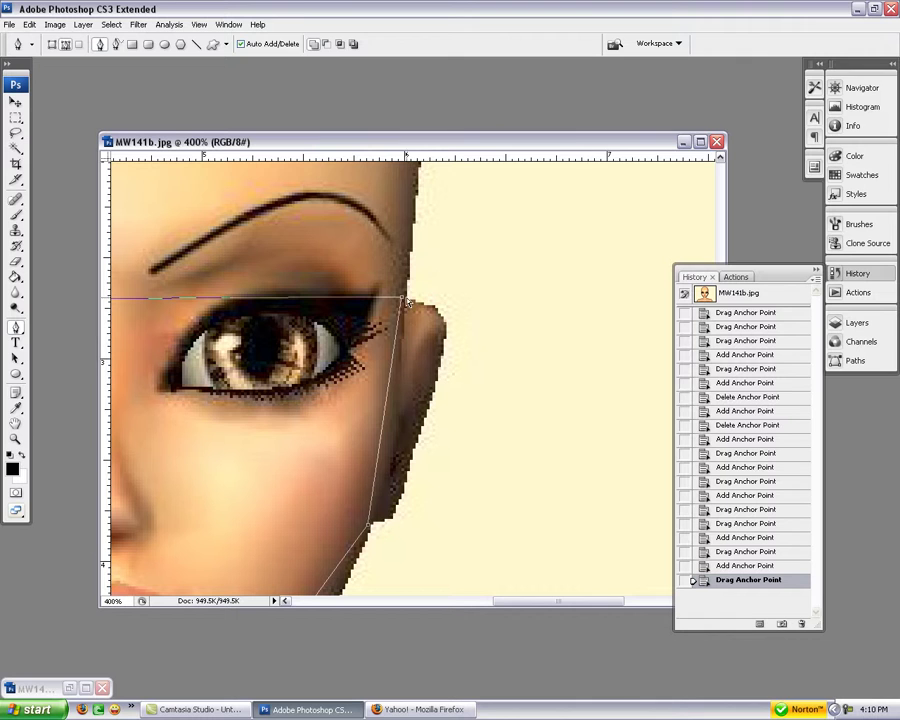
{"action": "left_click_drag", "start_coordinate": [402, 300], "coordinate": [405, 302]}
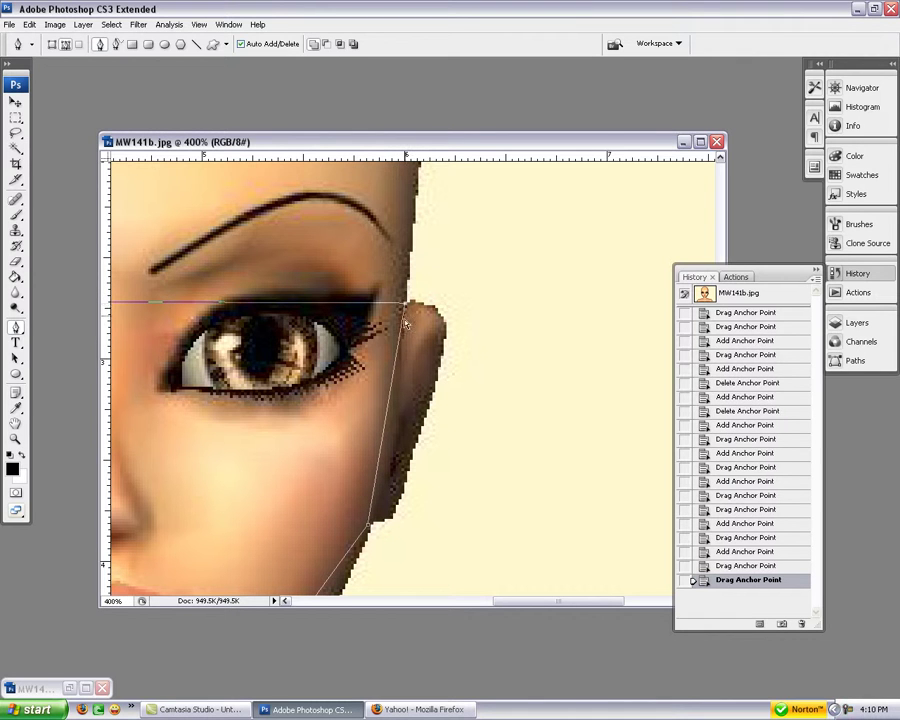
{"action": "left_click_drag", "start_coordinate": [398, 352], "coordinate": [443, 336]}
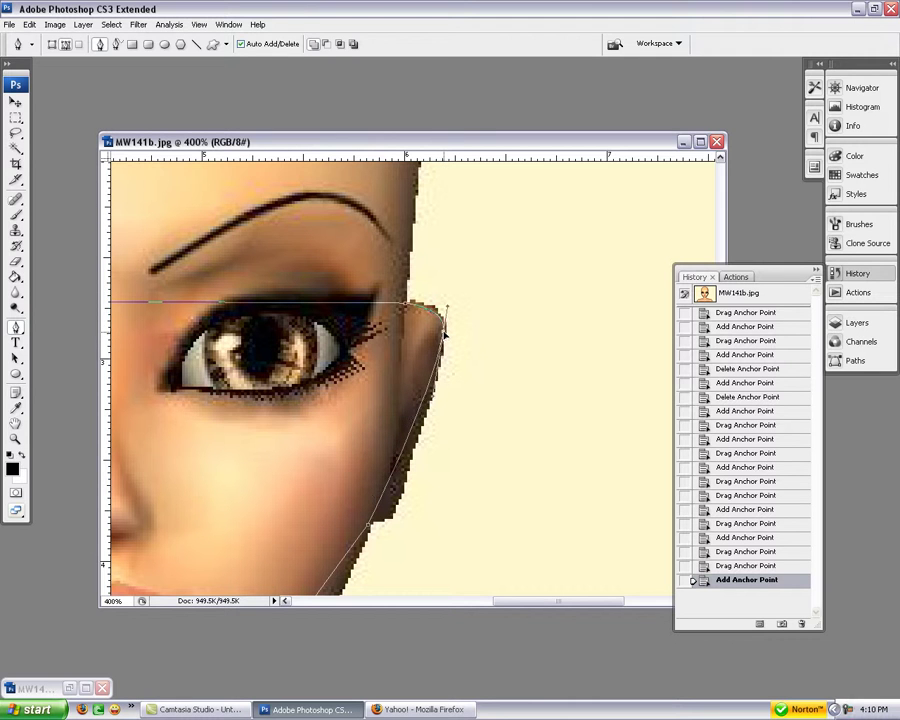
Add two anchors on the right jaw path, drag them onto the jaw edge, then zoom out
{"action": "left_click", "coordinate": [393, 510]}
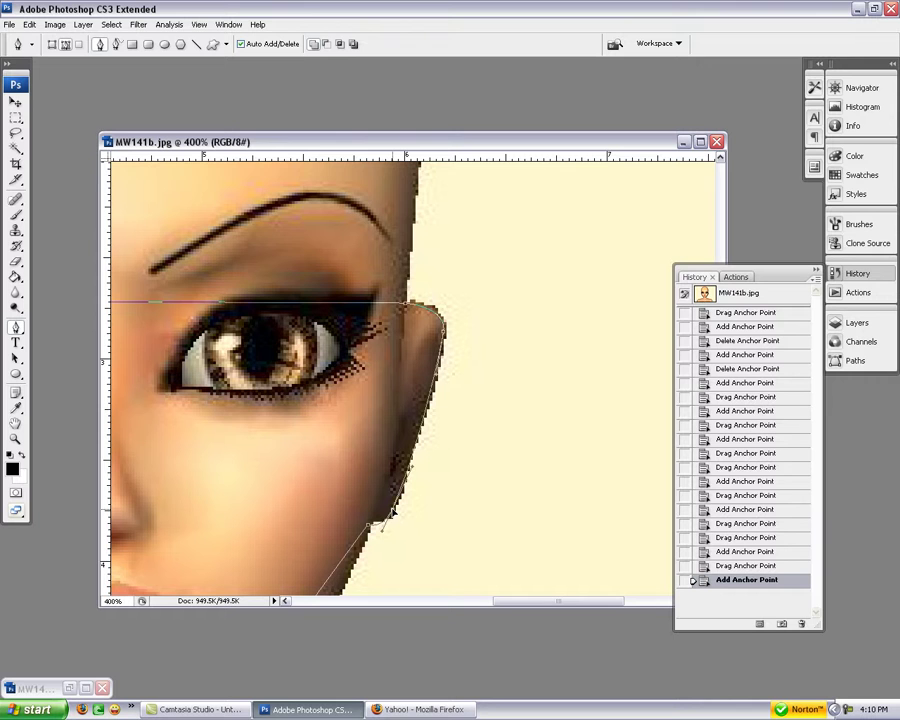
{"action": "left_click_drag", "start_coordinate": [384, 522], "coordinate": [370, 528]}
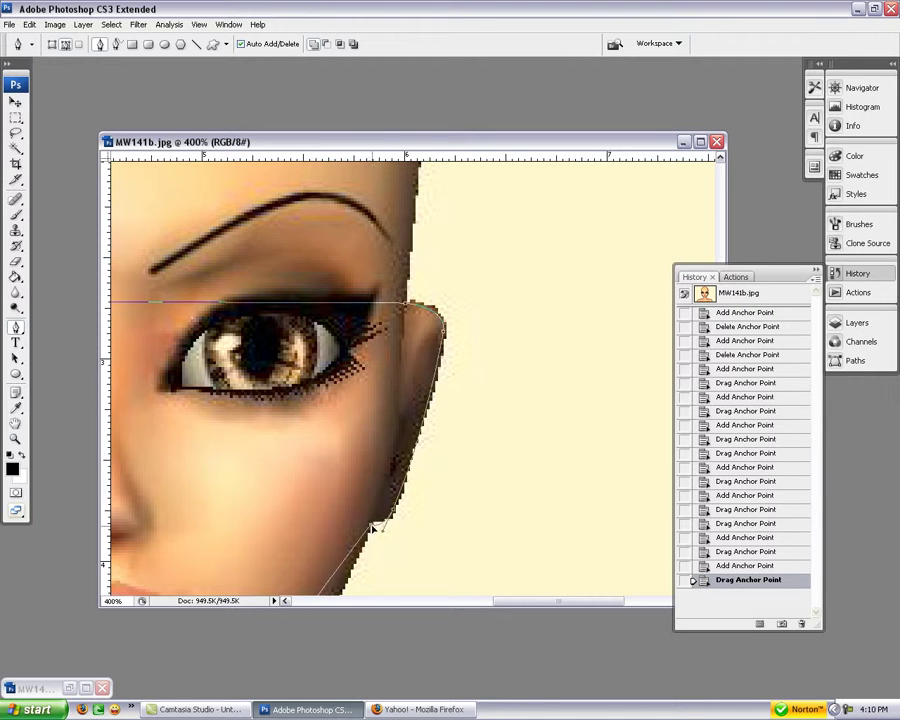
{"action": "left_click_drag", "start_coordinate": [372, 522], "coordinate": [375, 524]}
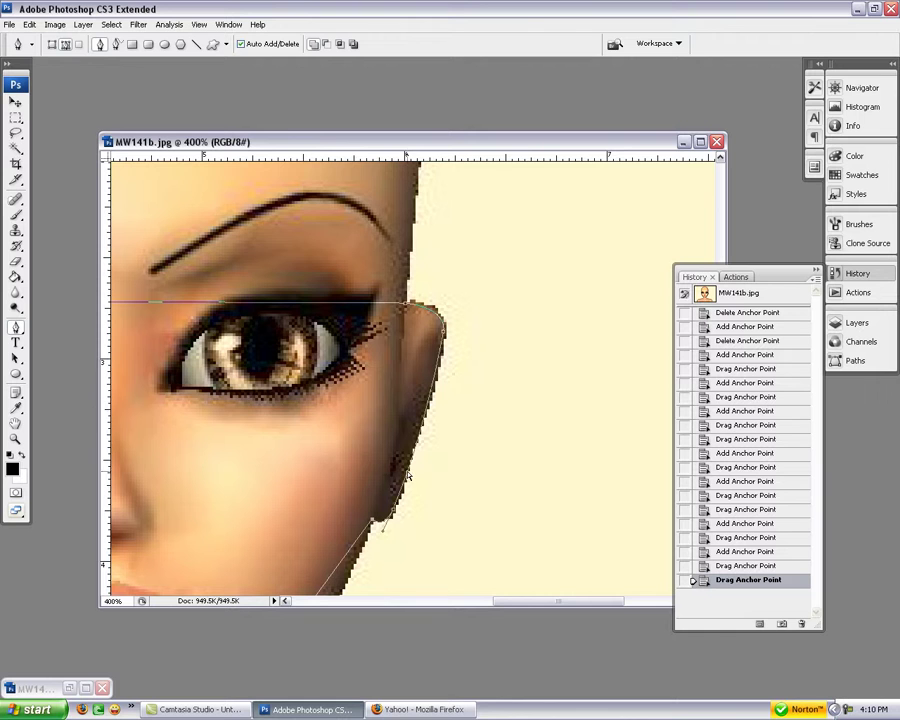
{"action": "left_click", "coordinate": [408, 461]}
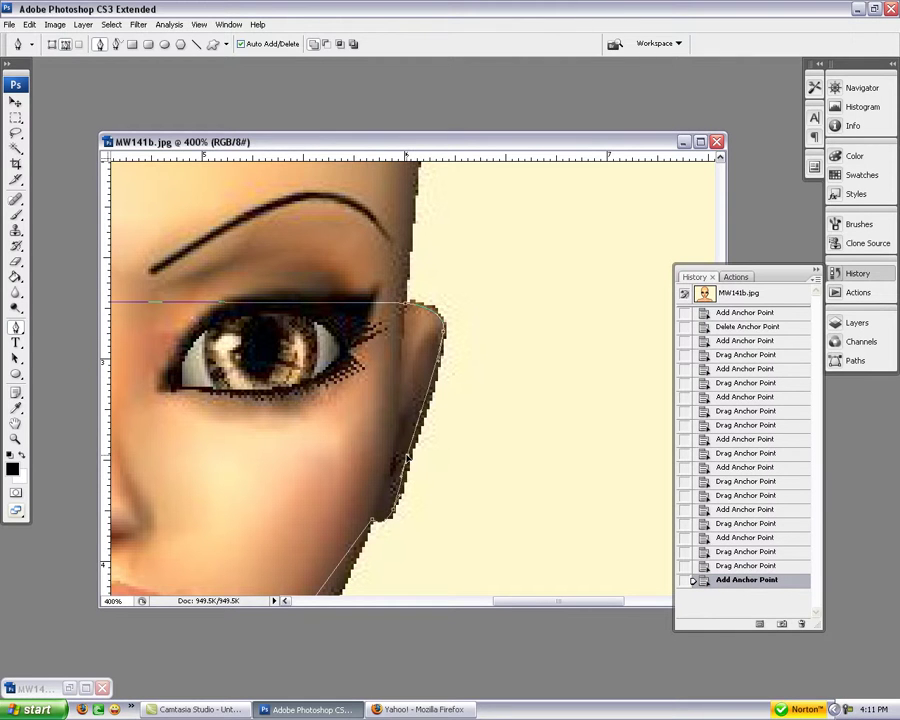
{"action": "left_click_drag", "start_coordinate": [408, 461], "coordinate": [356, 466]}
{"action": "scroll", "coordinate": [356, 466], "scroll_direction": "up", "scroll_amount": 3}
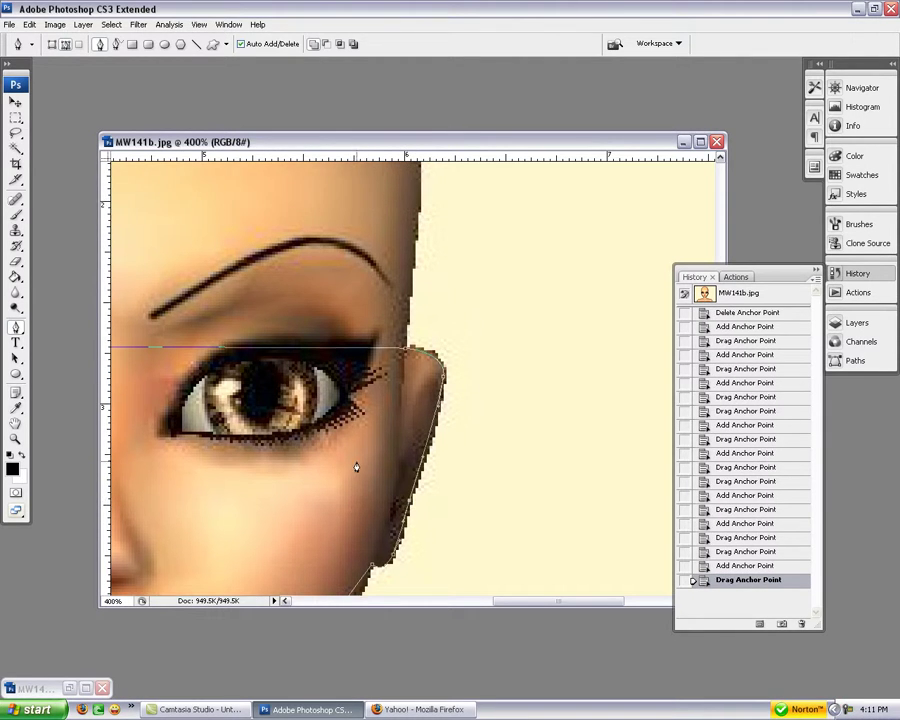
{"action": "key", "text": "ctrl+minus"}
{"action": "key", "text": "ctrl+minus"}
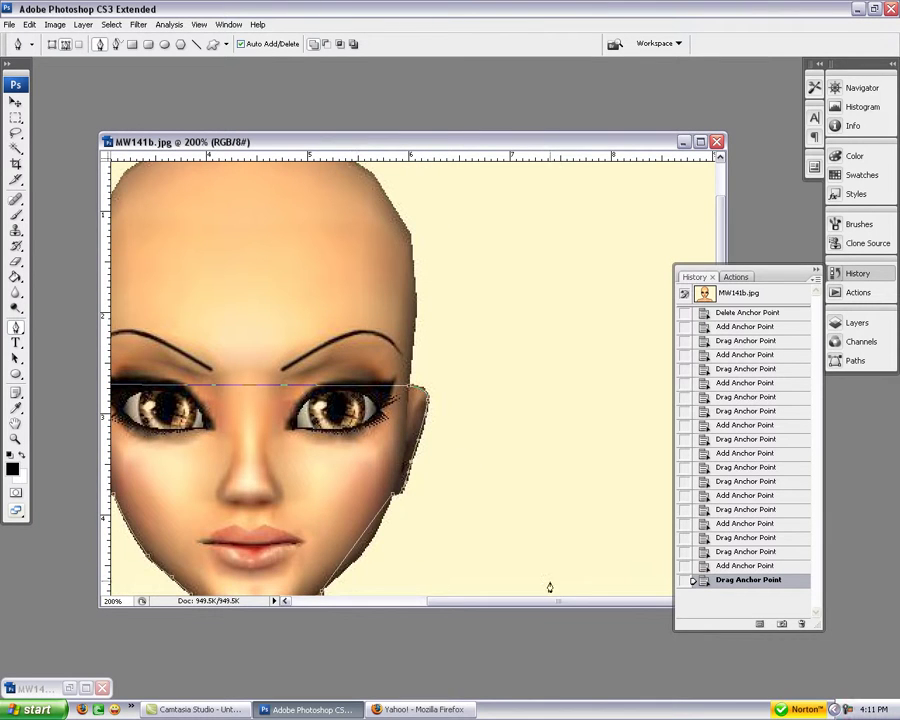
{"action": "left_click_drag", "start_coordinate": [542, 598], "coordinate": [473, 589]}
Add an anchor between the eyes, drag it to the crown, and fit anchors to both skull sides
{"action": "scroll", "coordinate": [473, 589], "scroll_direction": "up", "scroll_amount": 2}
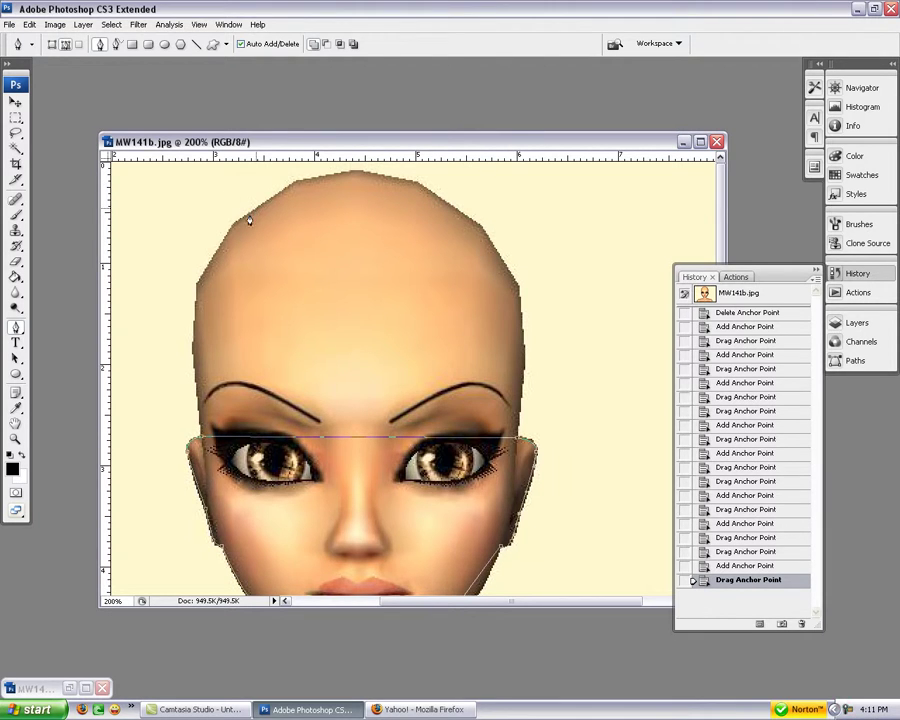
{"action": "left_click", "coordinate": [365, 442]}
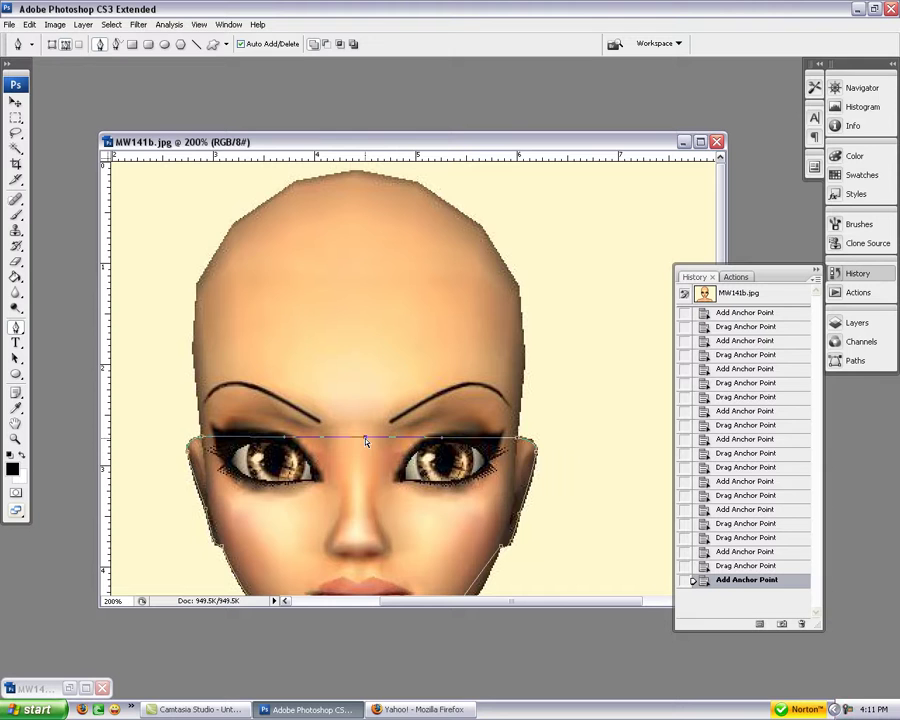
{"action": "left_click_drag", "start_coordinate": [365, 441], "coordinate": [359, 179]}
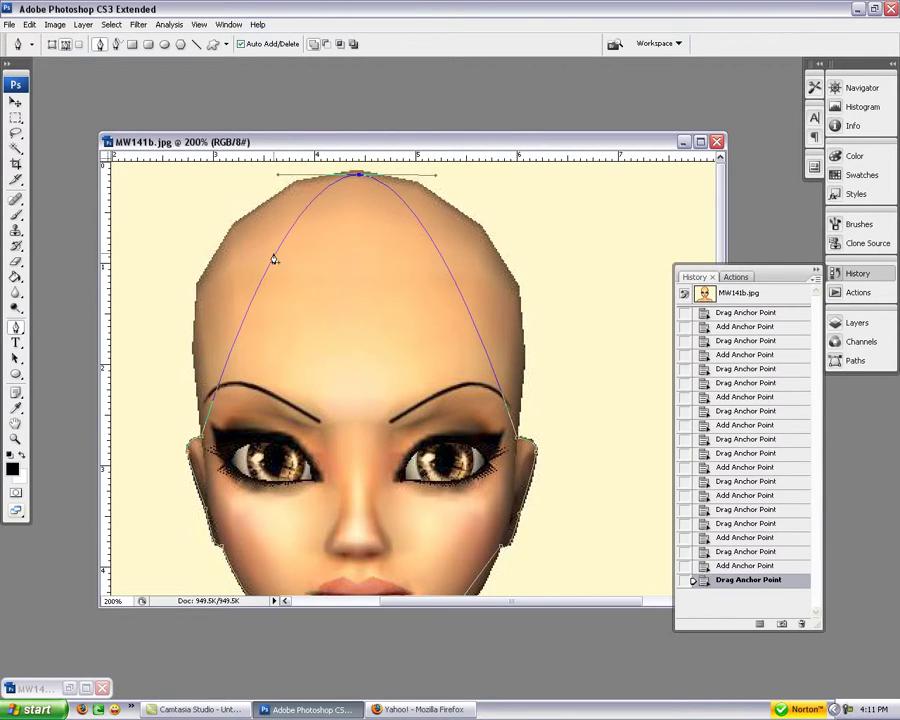
{"action": "left_click", "coordinate": [274, 259]}
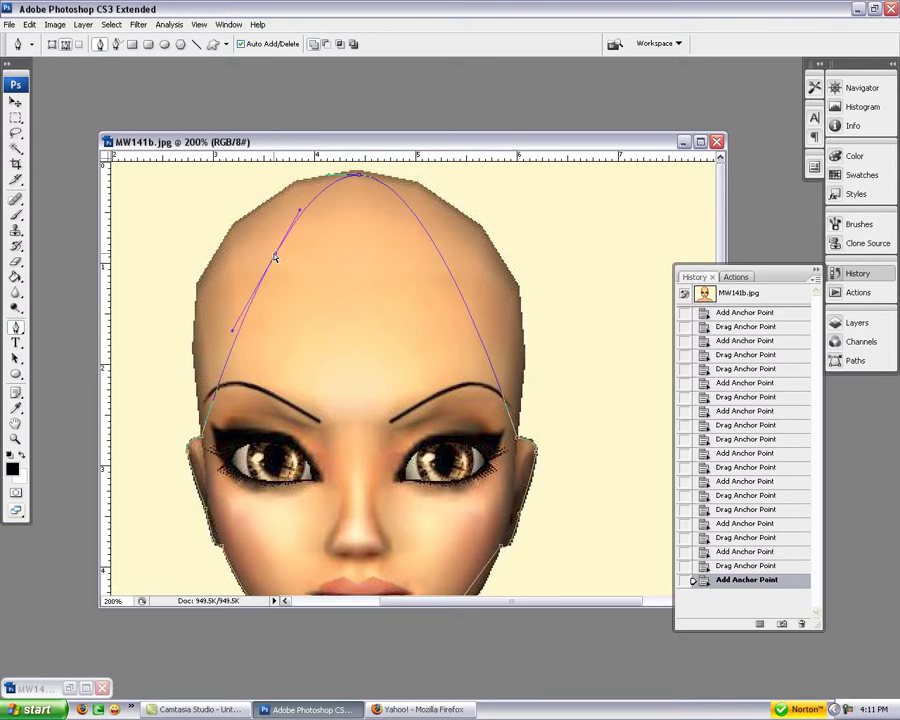
{"action": "left_click_drag", "start_coordinate": [275, 259], "coordinate": [226, 243]}
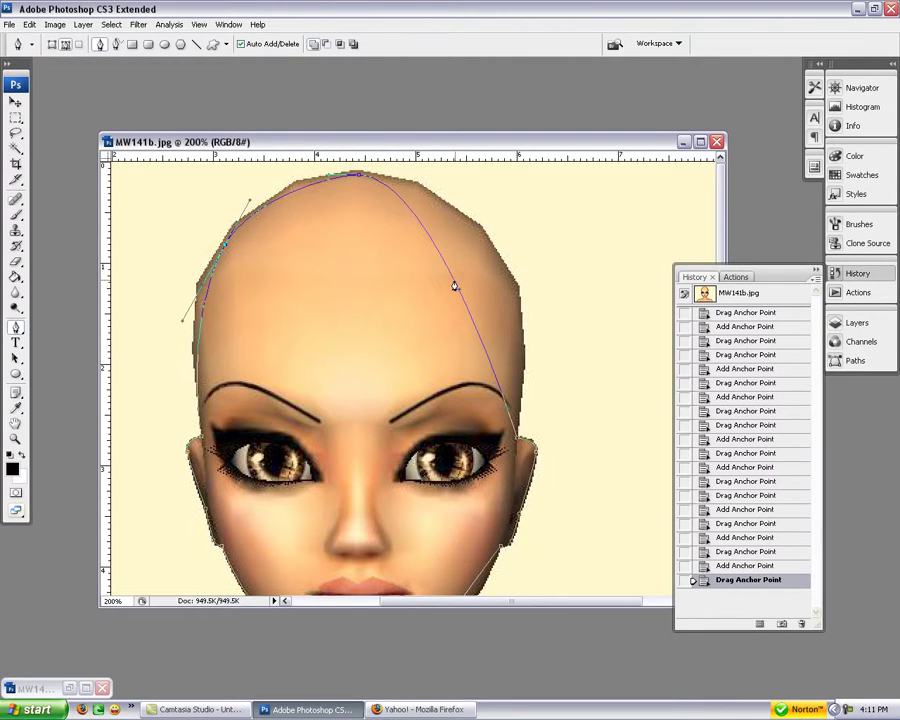
{"action": "left_click_drag", "start_coordinate": [455, 286], "coordinate": [501, 262]}
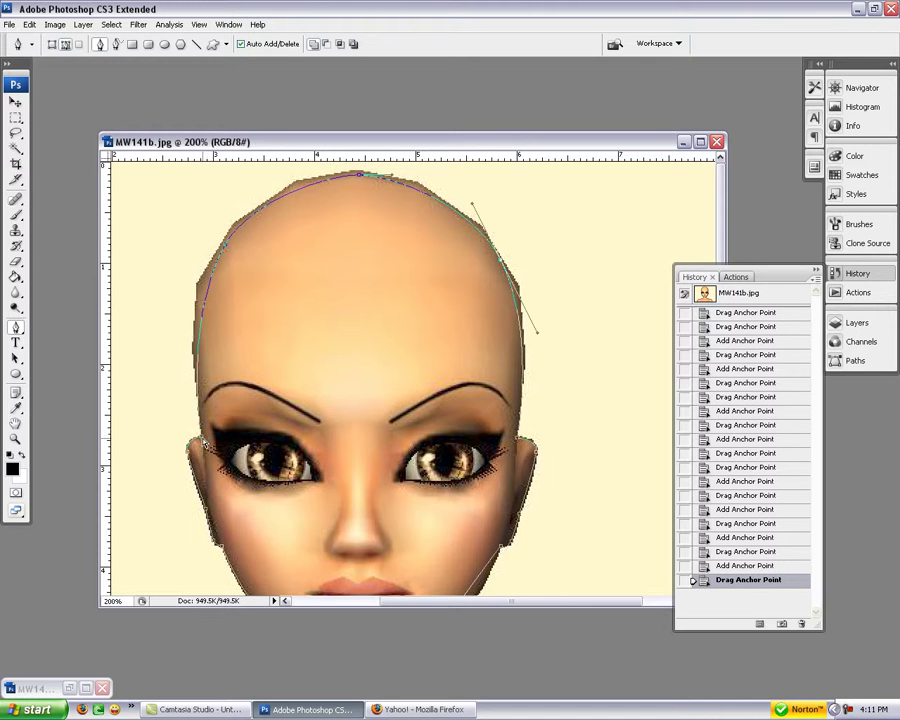
At 400% zoom, add and curve a path anchor where the skull meets the left ear
{"action": "key", "text": "ctrl+plus"}
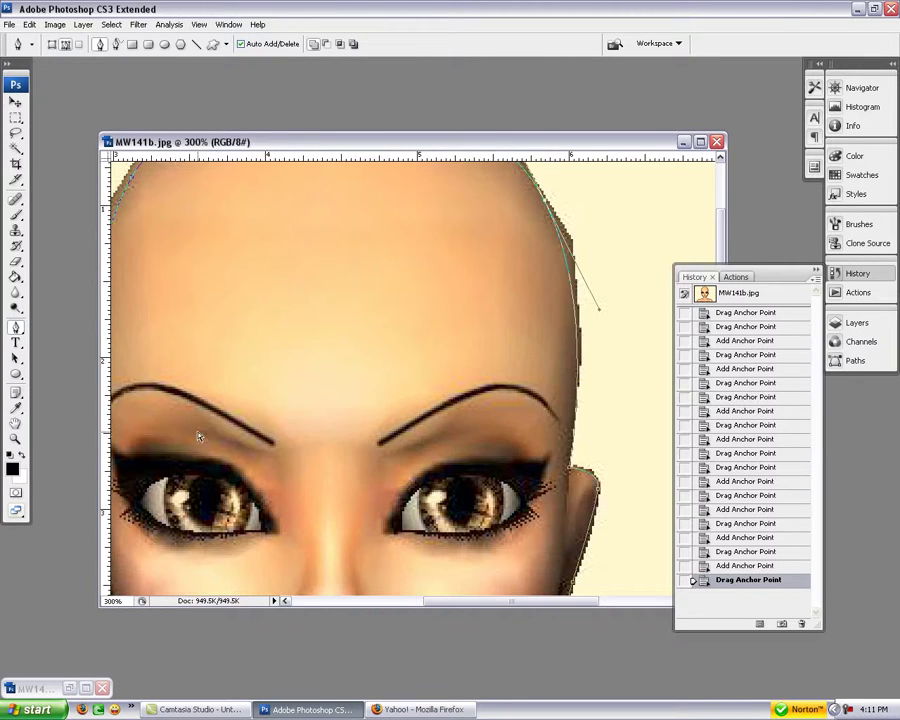
{"action": "left_click_drag", "start_coordinate": [476, 610], "coordinate": [425, 592]}
{"action": "key", "text": "ctrl+plus"}
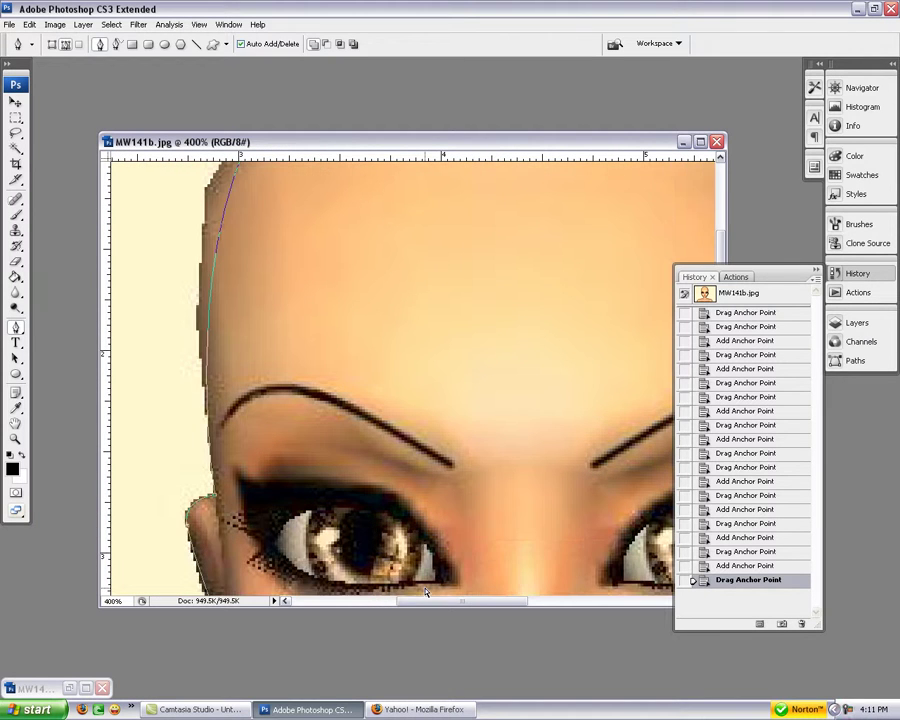
{"action": "left_click", "coordinate": [214, 500]}
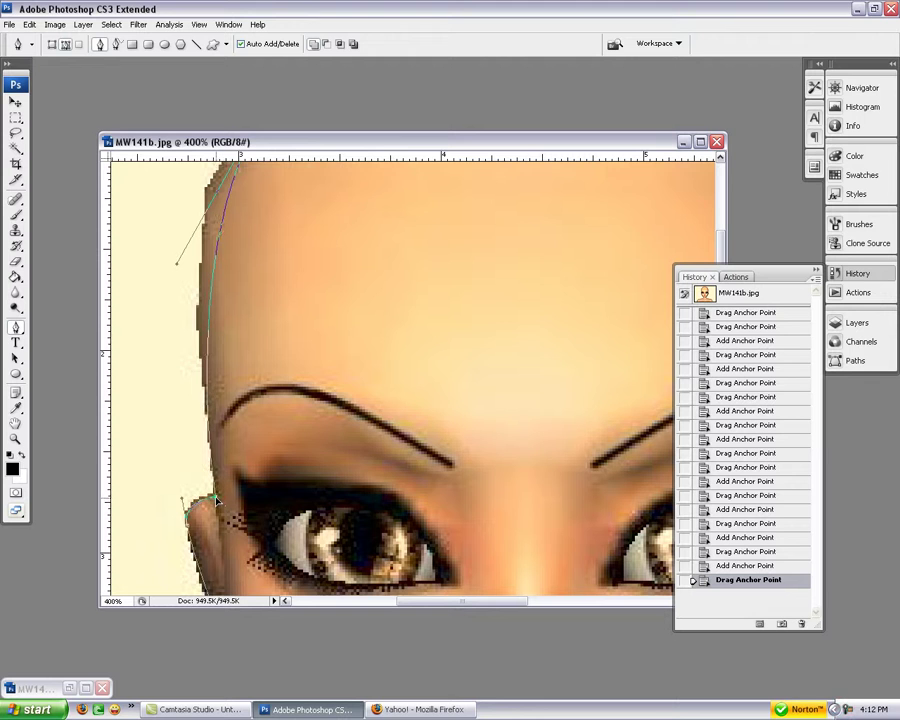
{"action": "left_click_drag", "start_coordinate": [216, 500], "coordinate": [214, 504]}
{"action": "key", "text": "ctrl+minus"}
{"action": "key", "text": "ctrl+minus"}
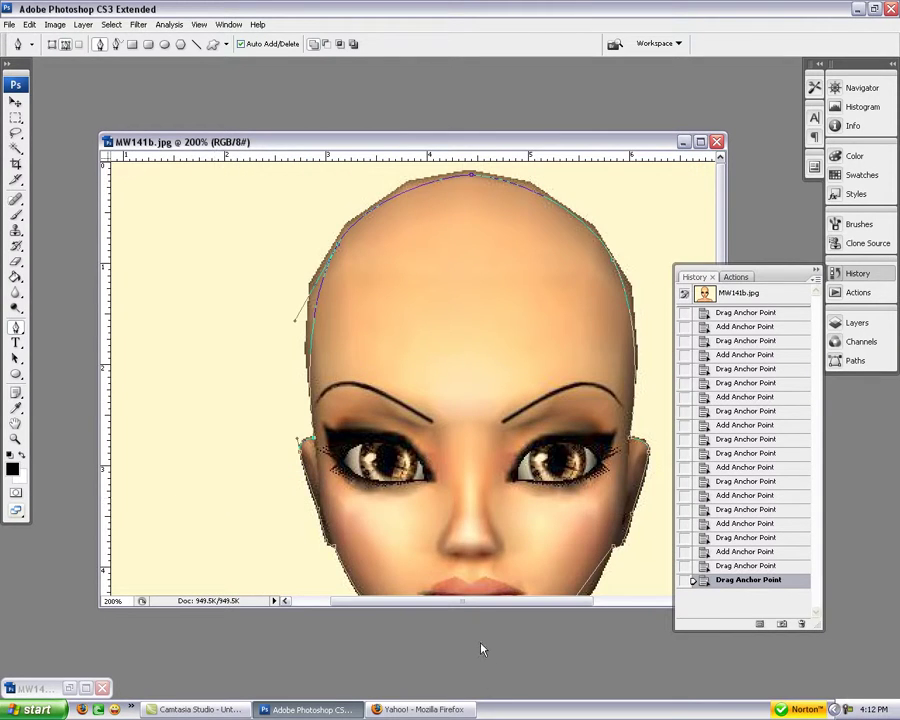
{"action": "left_click_drag", "start_coordinate": [482, 600], "coordinate": [526, 601]}
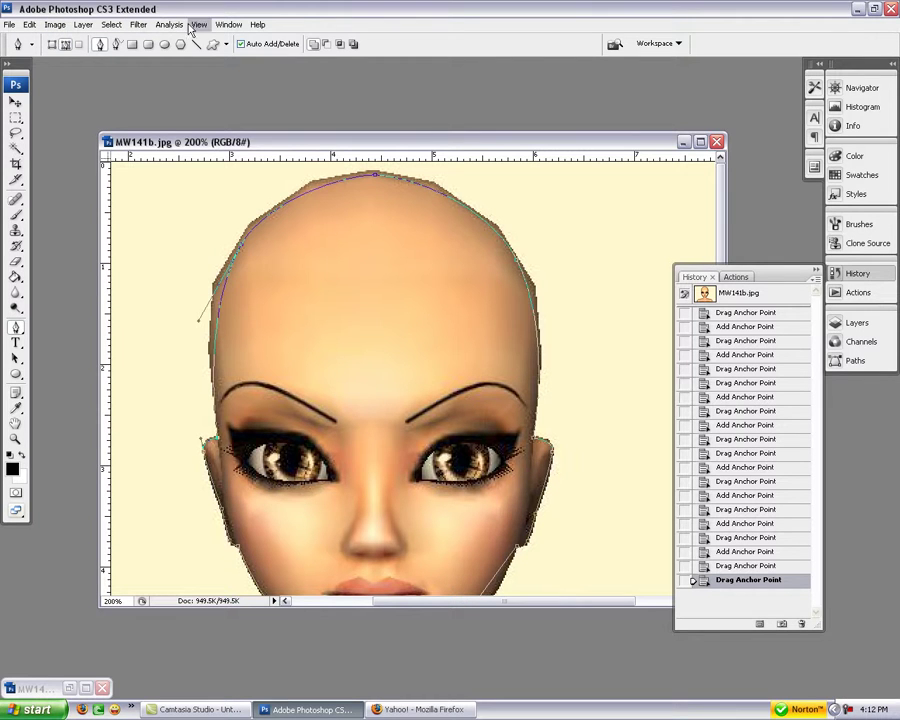
{"action": "left_click", "coordinate": [190, 26]}
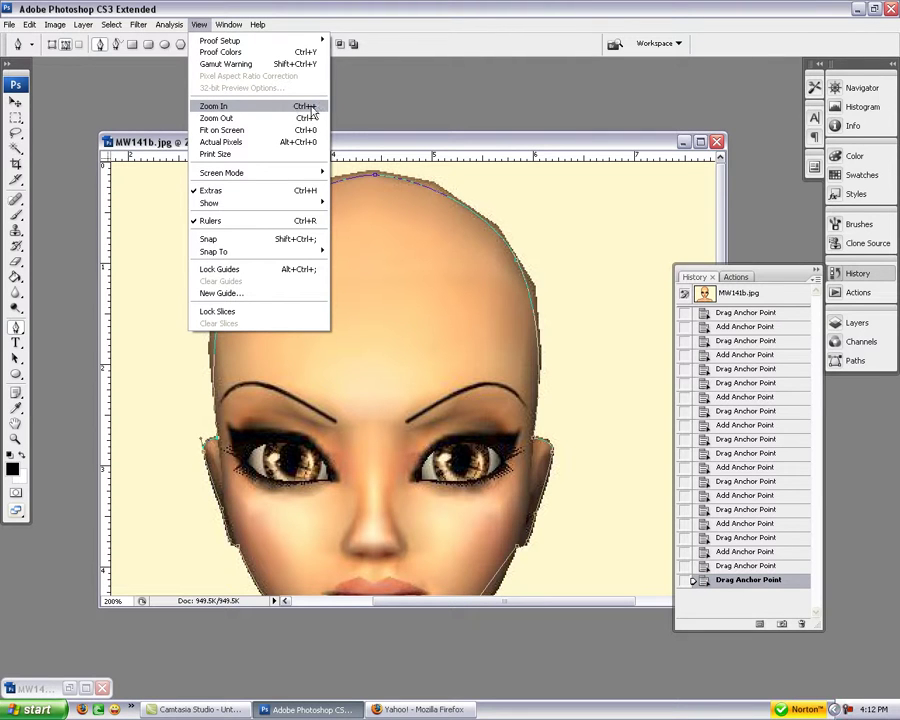
{"action": "left_click", "coordinate": [386, 26]}
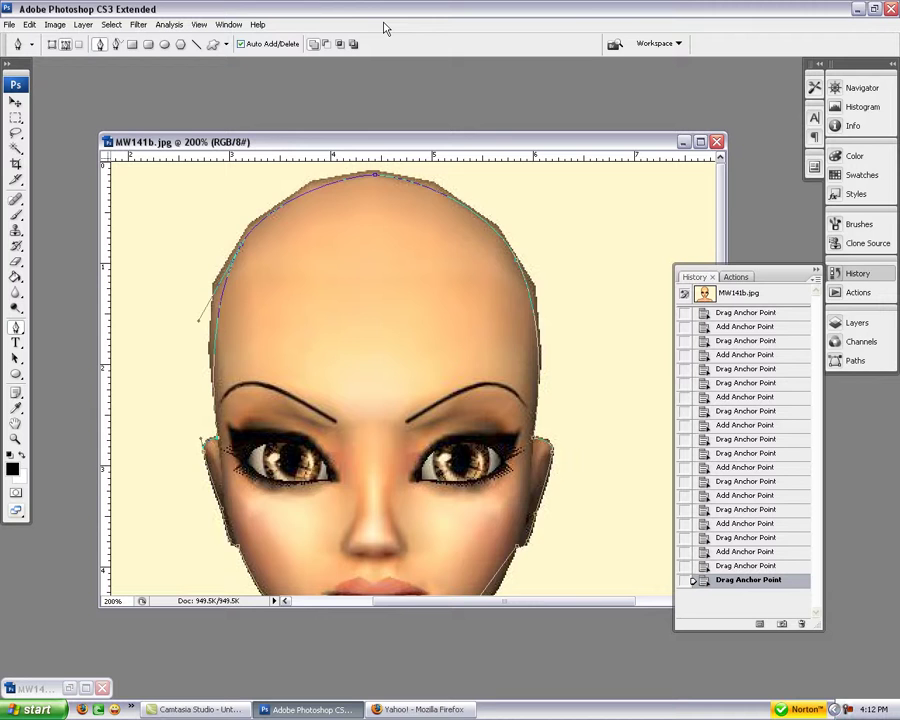
{"action": "key", "text": "ctrl+plus"}
{"action": "key", "text": "ctrl+plus"}
{"action": "key", "text": "ctrl+minus"}
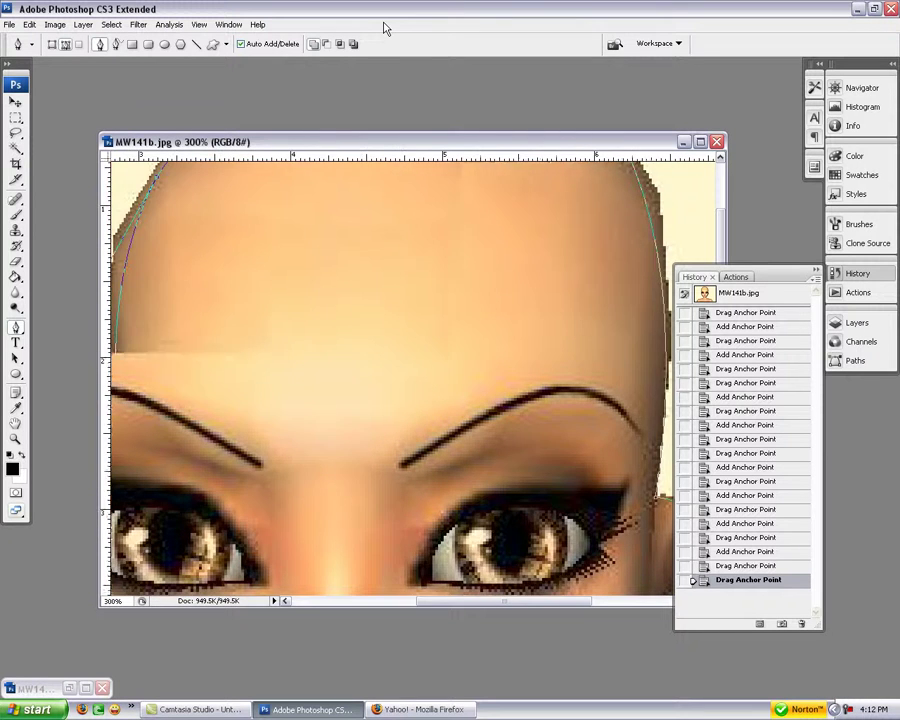
{"action": "key", "text": "ctrl+minus"}
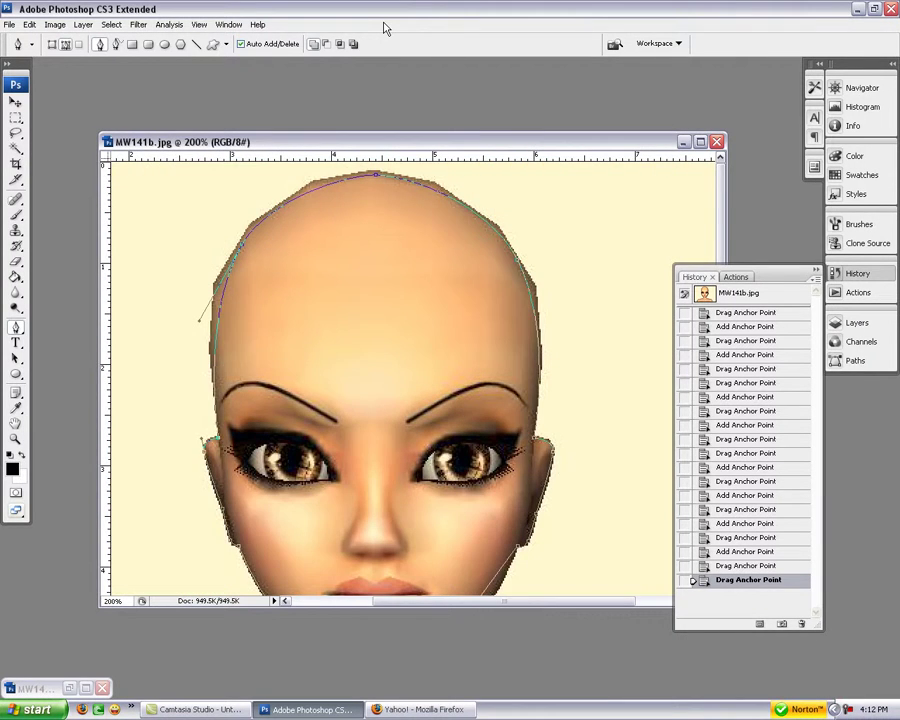
{"action": "key", "text": "ctrl+minus"}
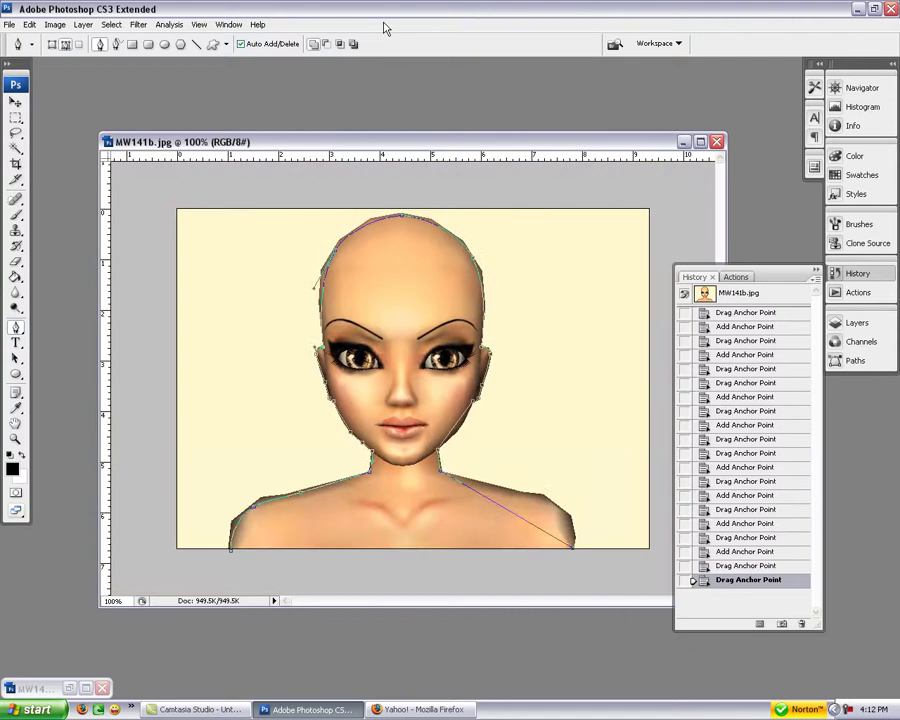
{"action": "key", "text": "ctrl+plus"}
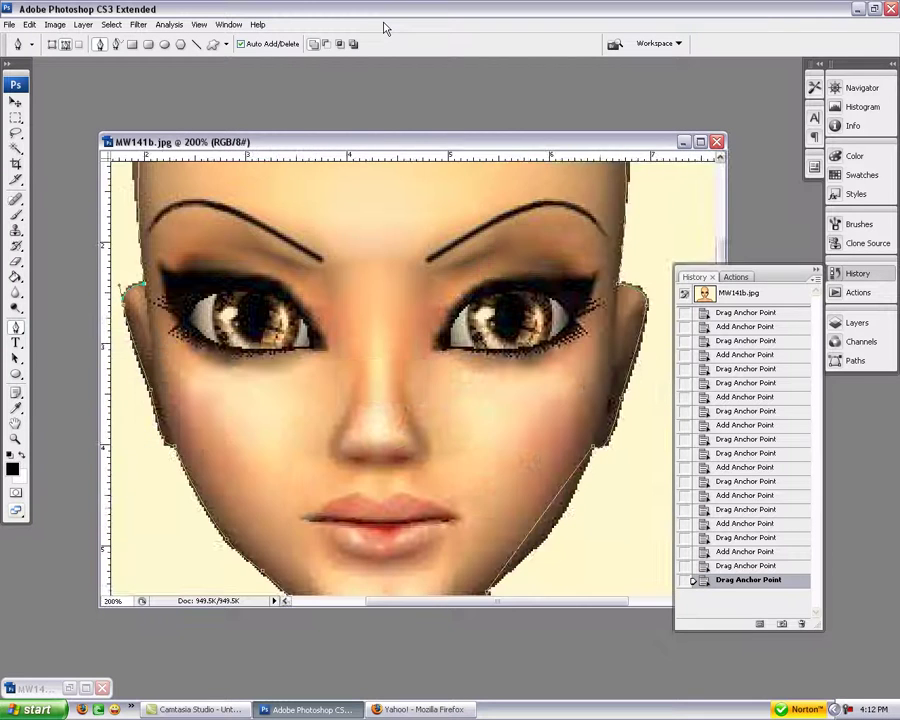